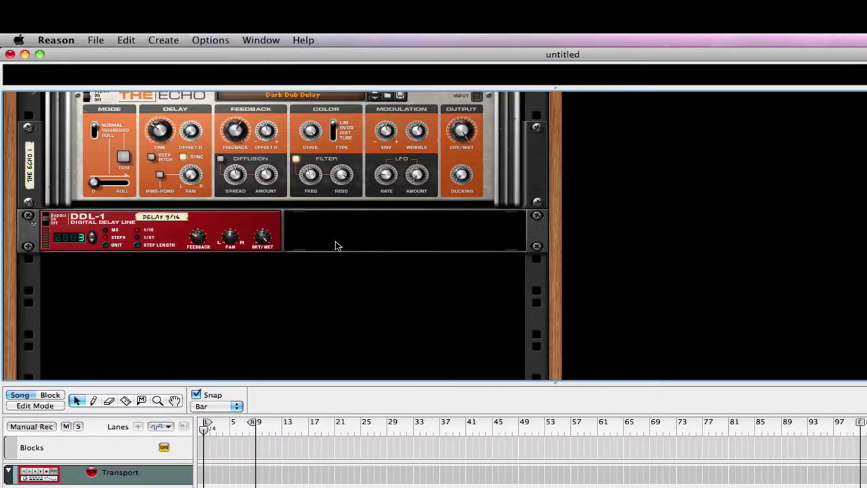
- Create a SubTractor Analog Synthesizer below the DDL-1 delay in the rack
click(237, 214)
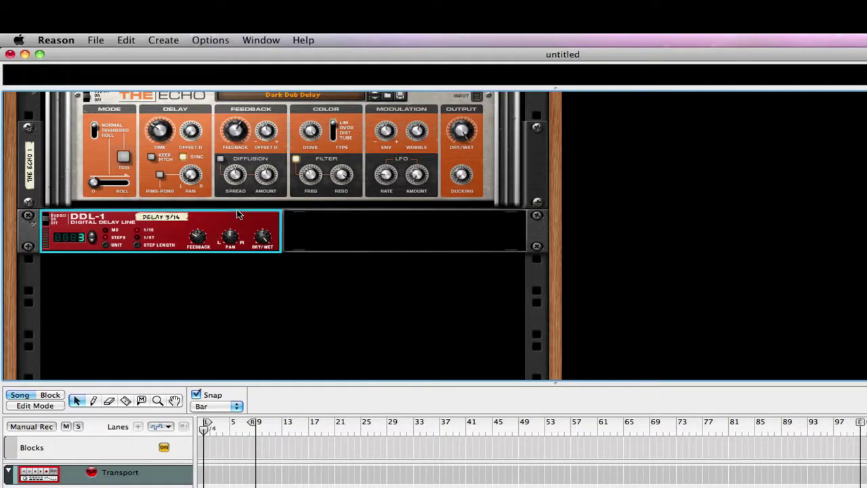
click(166, 40)
mouse_move(181, 115)
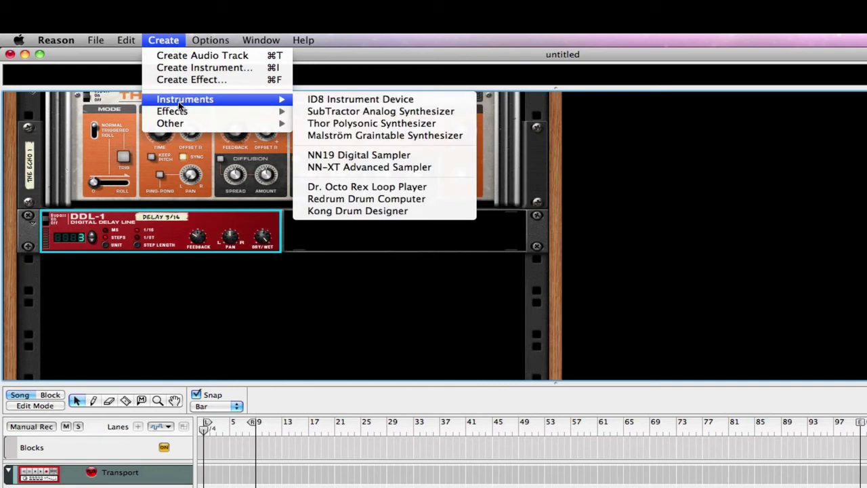
click(396, 112)
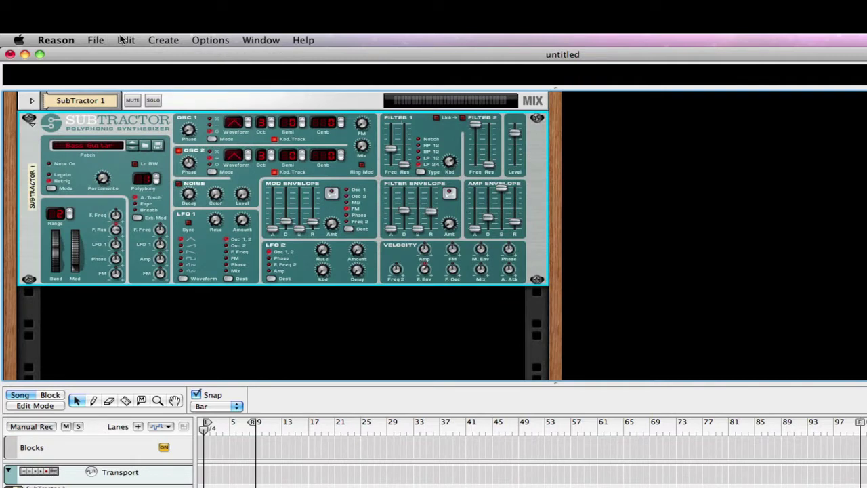
- Add a Matrix Pattern Sequencer to the SubTractor
click(158, 38)
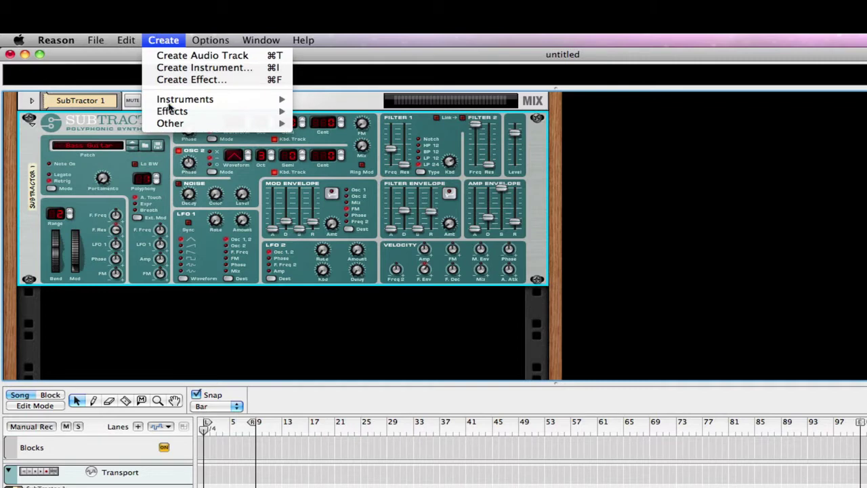
mouse_move(172, 130)
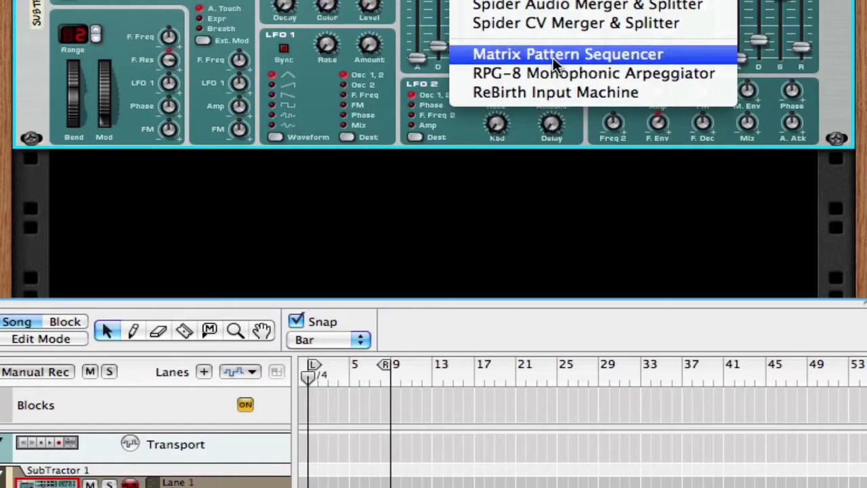
click(360, 228)
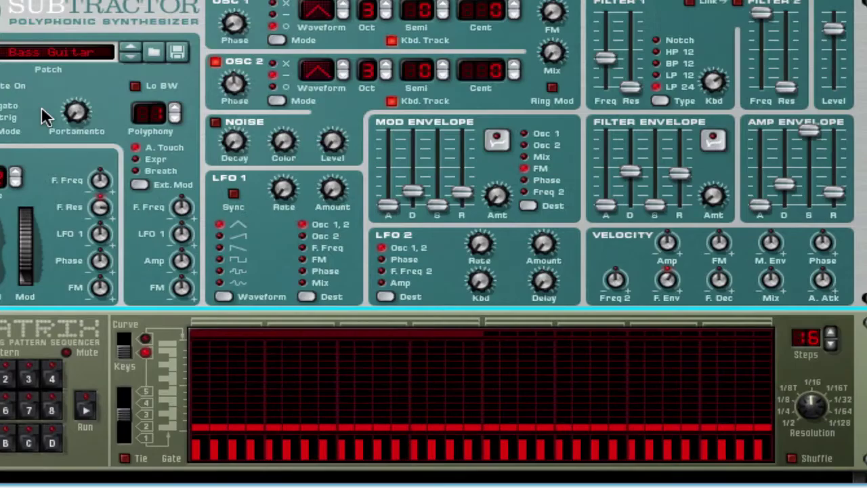
- Inspect the Matrix's CV cable connections to the SubTractor on the back of the rack, and return to the front
key(Tab)
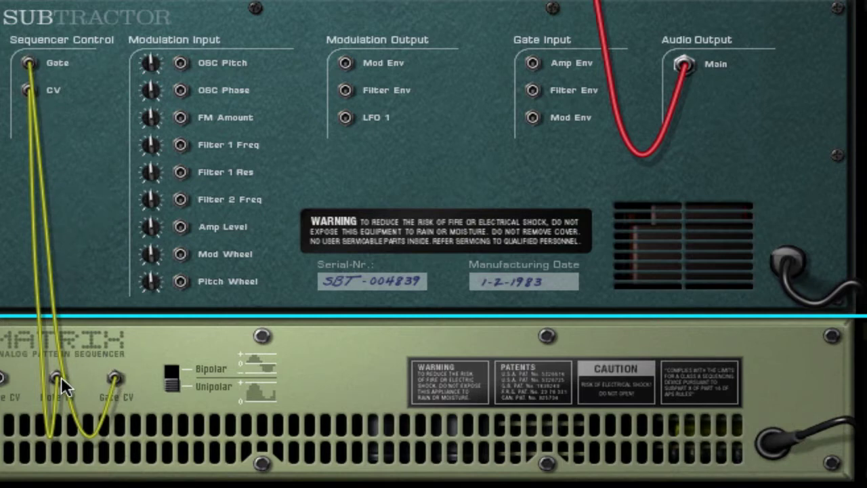
mouse_move(57, 378)
mouse_down()
mouse_move(140, 345)
mouse_move(162, 351)
mouse_move(70, 357)
mouse_move(57, 378)
mouse_up()
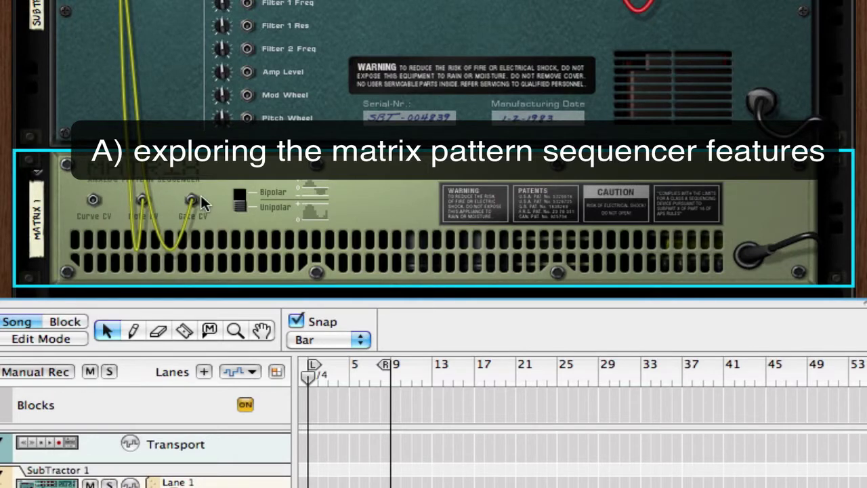
key(Tab)
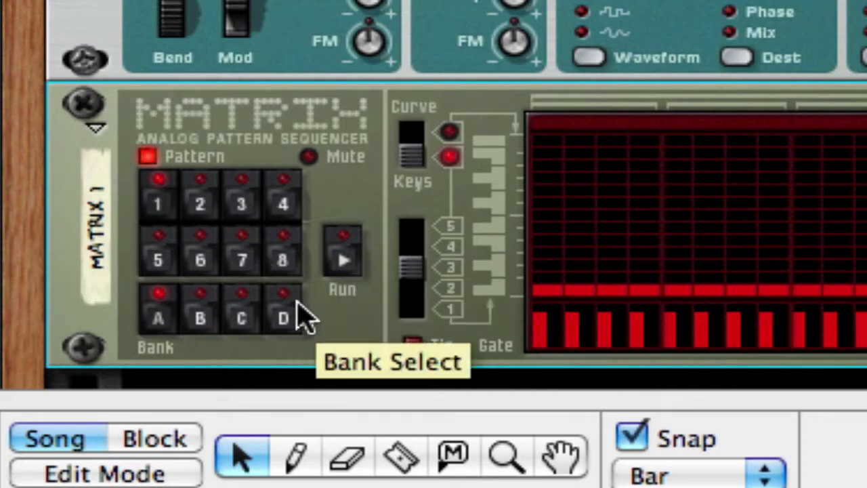
- Start the Matrix running with pattern 1 of bank A
click(192, 253)
click(162, 190)
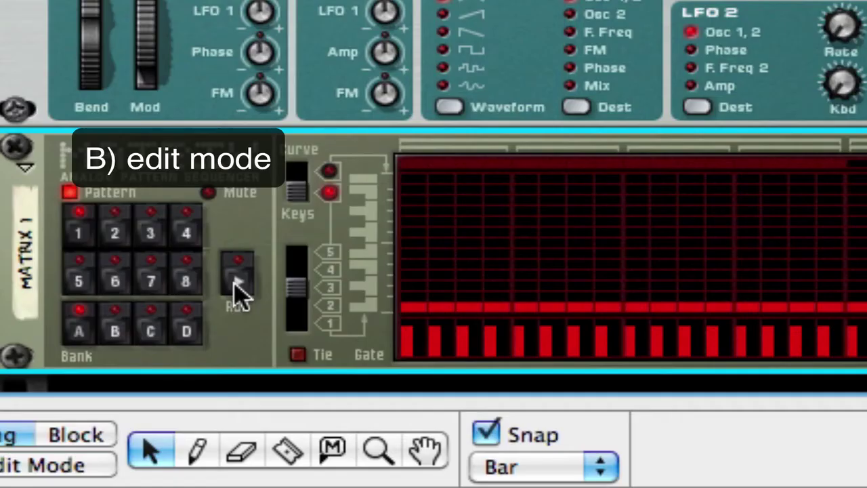
click(235, 284)
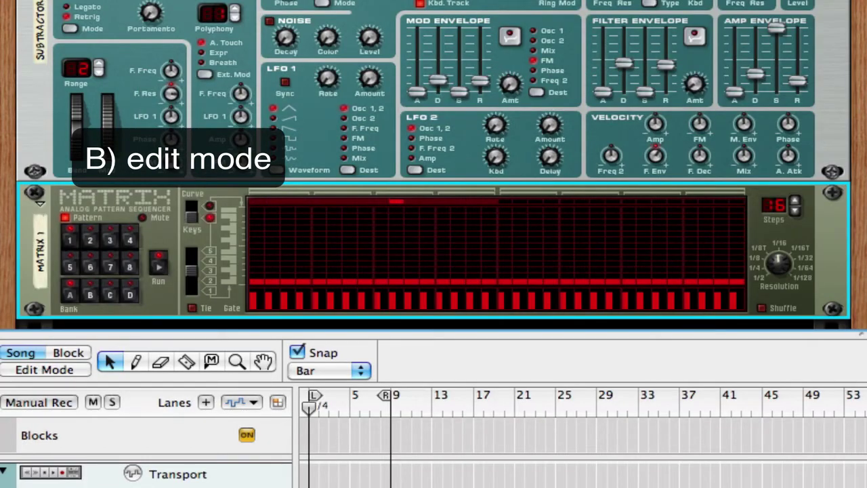
click(798, 1)
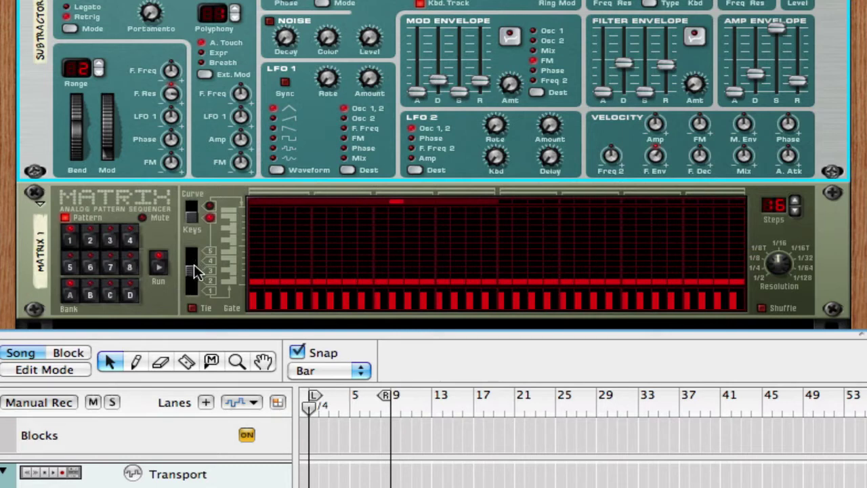
- Draw raised notes in octave 3 on steps 1, 9 and 11 to 14 of the Matrix pattern
mouse_move(194, 272)
mouse_down()
mouse_move(195, 292)
mouse_move(196, 282)
mouse_up()
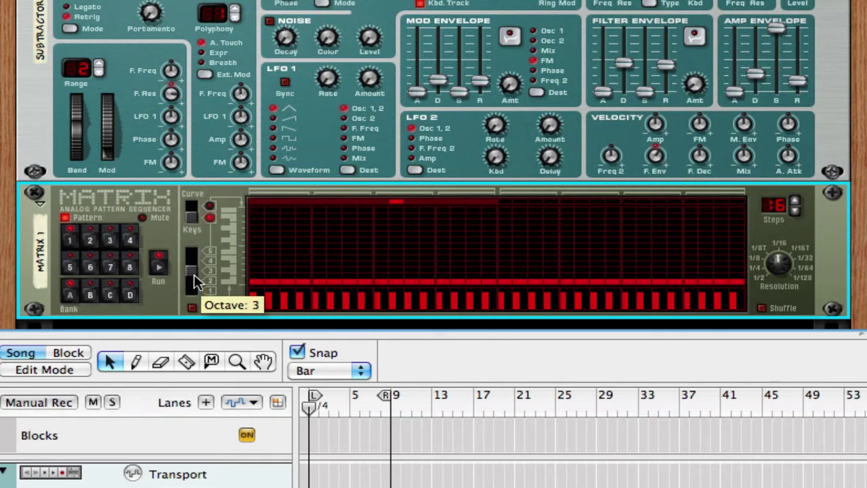
click(258, 265)
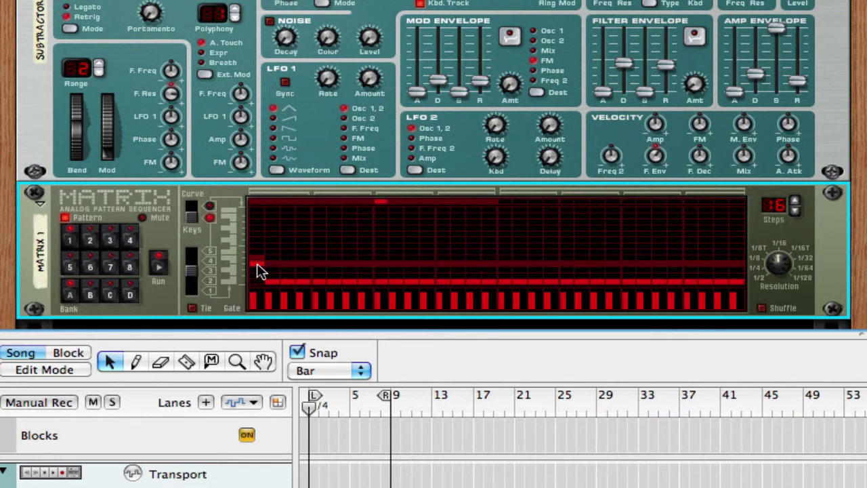
click(381, 240)
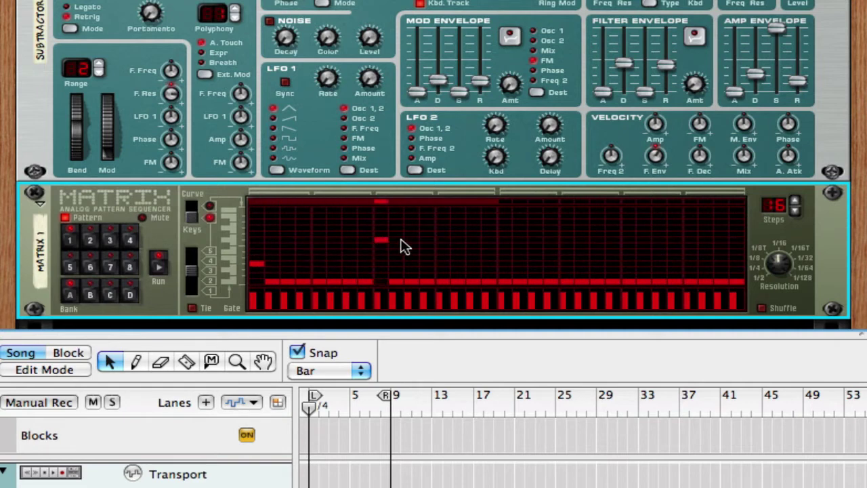
click(407, 240)
click(429, 240)
click(442, 234)
click(459, 247)
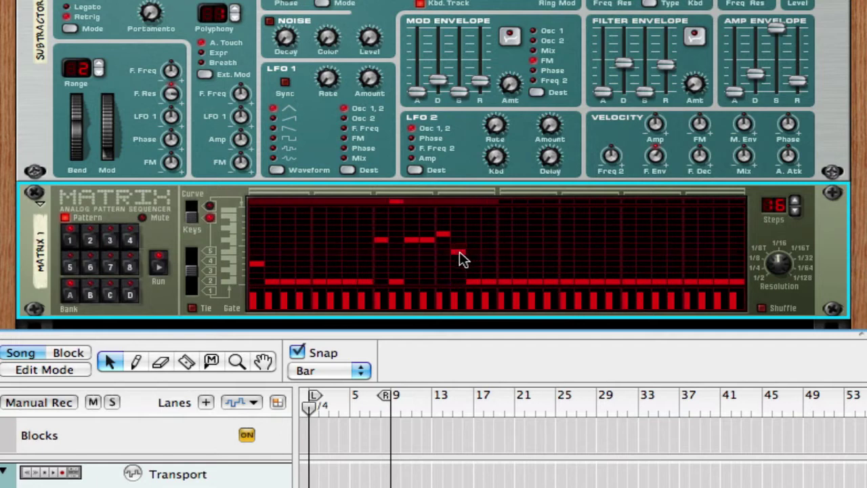
click(458, 252)
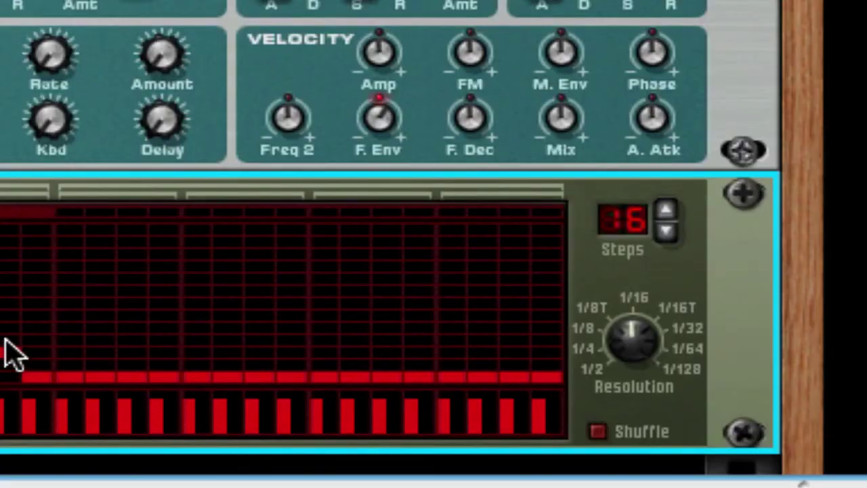
- Place step 15 of the Matrix pattern on the lowest note and step 16 a few semitones higher
click(7, 347)
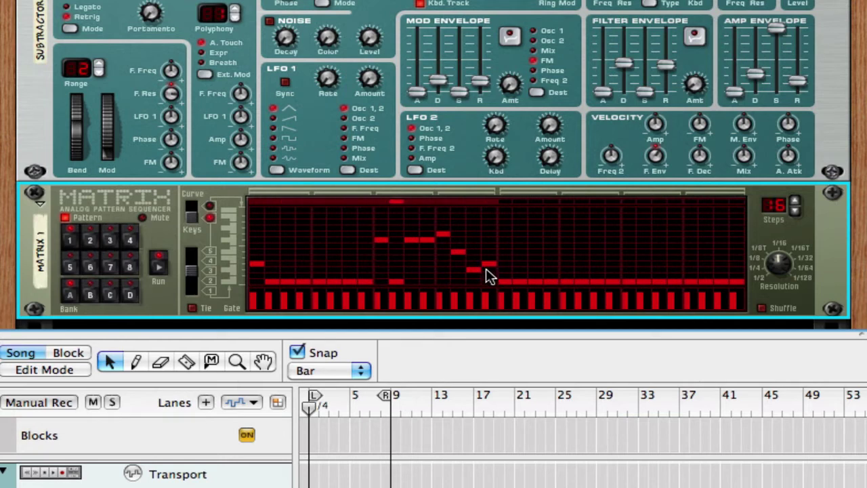
click(478, 275)
click(475, 281)
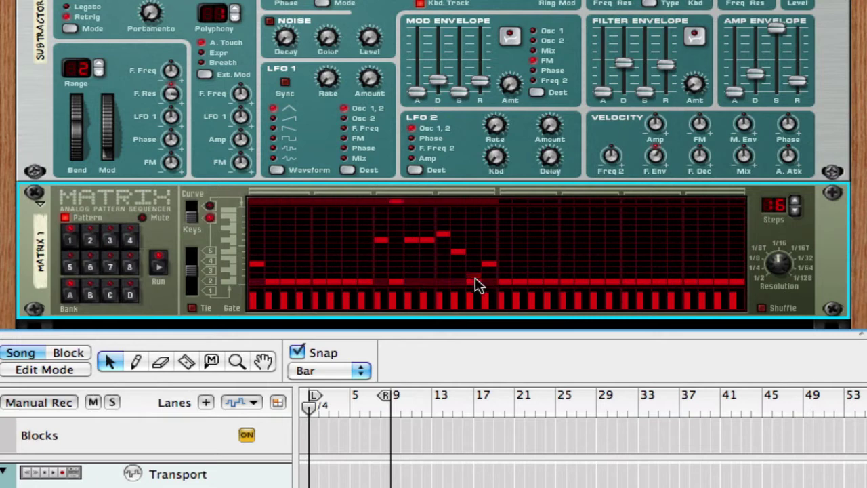
click(490, 270)
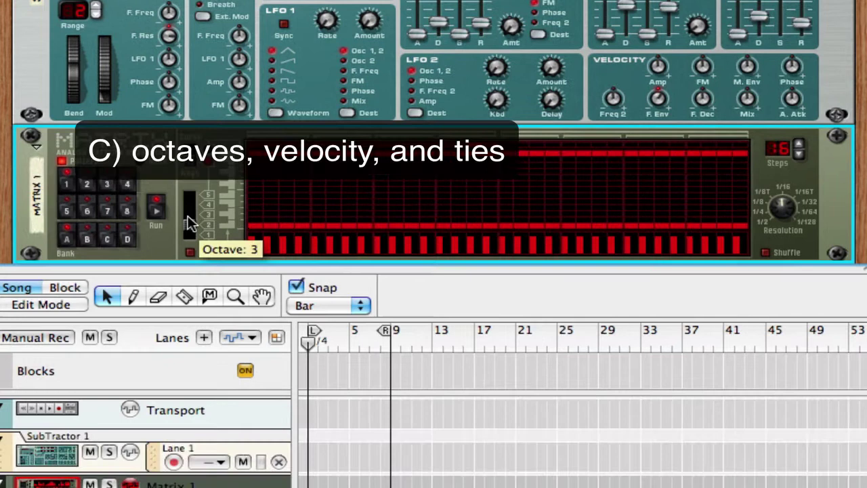
- Switch the Matrix to octave 2 and draw its lowest note across several steps in the first half of the pattern
click(186, 225)
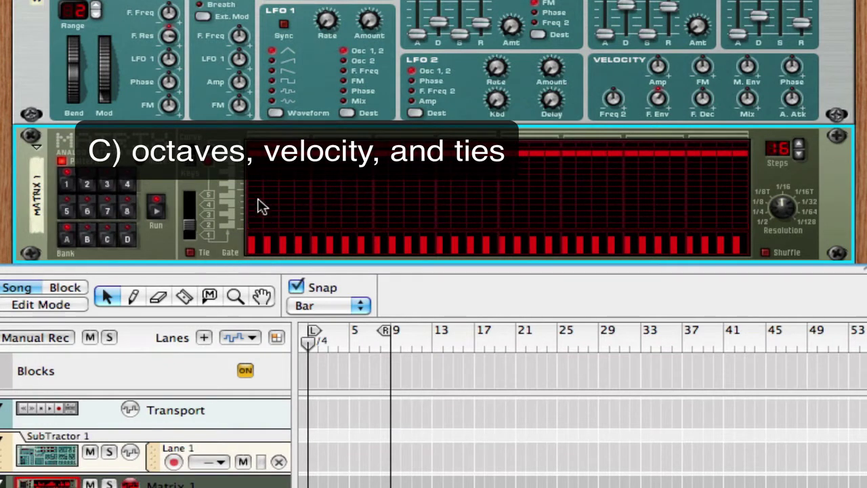
drag(255, 223, 309, 228)
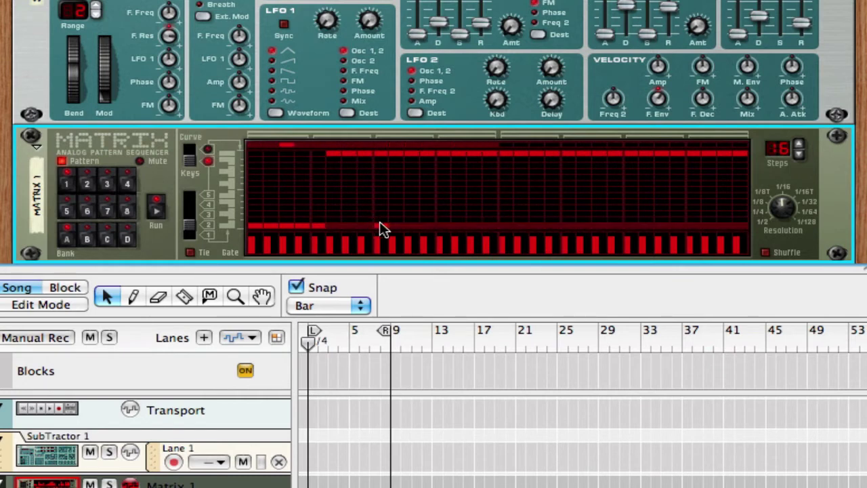
drag(382, 226, 429, 232)
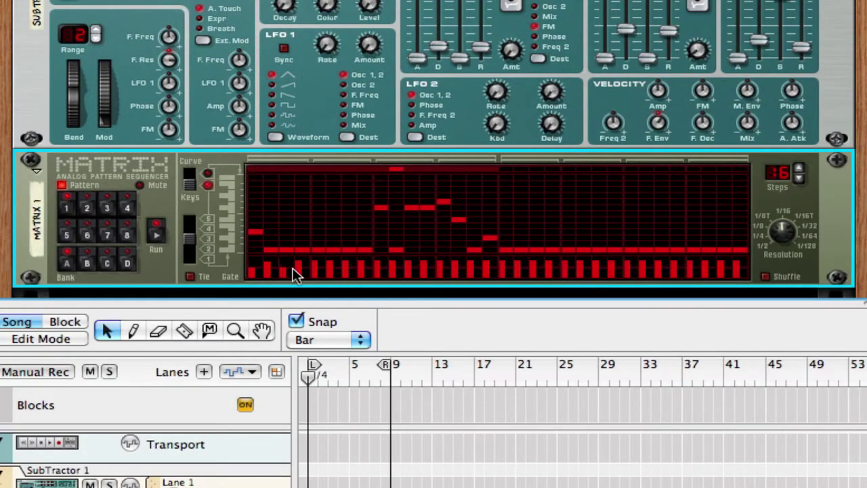
- Vary the gate velocities across the first 16 steps, and enable Tie to give step 1 a tied, full-velocity gate
mouse_move(319, 277)
mouse_down()
mouse_move(465, 263)
mouse_move(497, 280)
mouse_up()
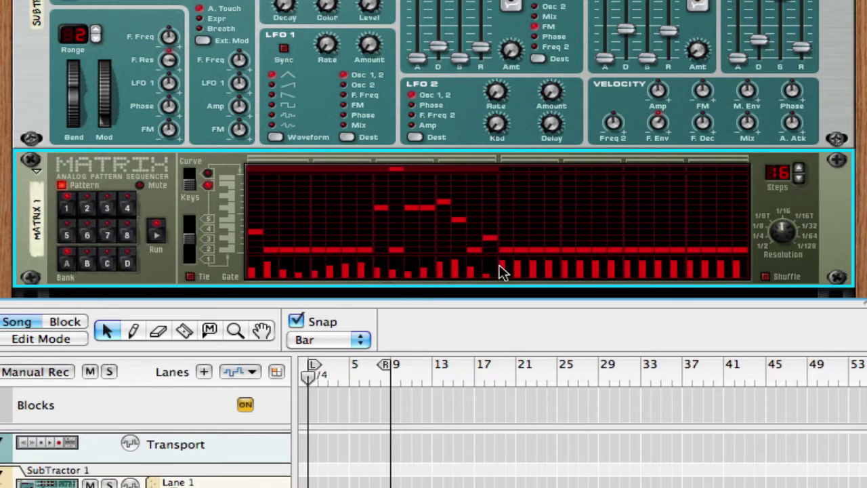
click(192, 277)
click(251, 270)
drag(264, 275, 250, 255)
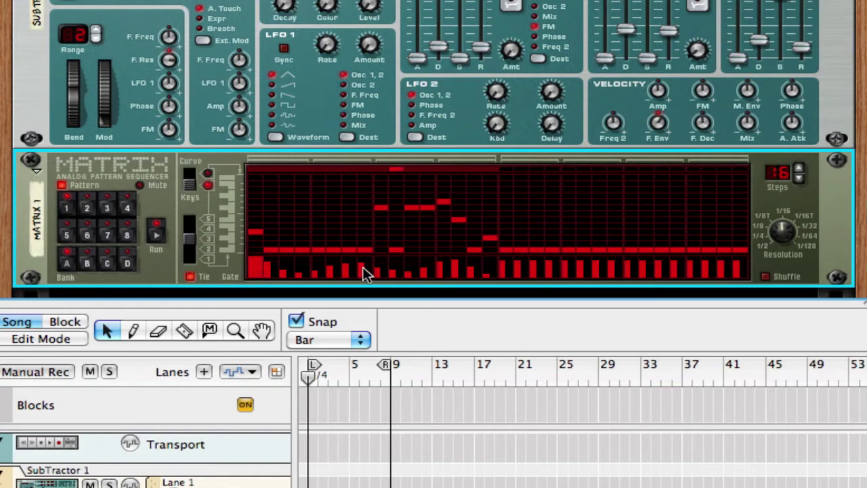
click(415, 259)
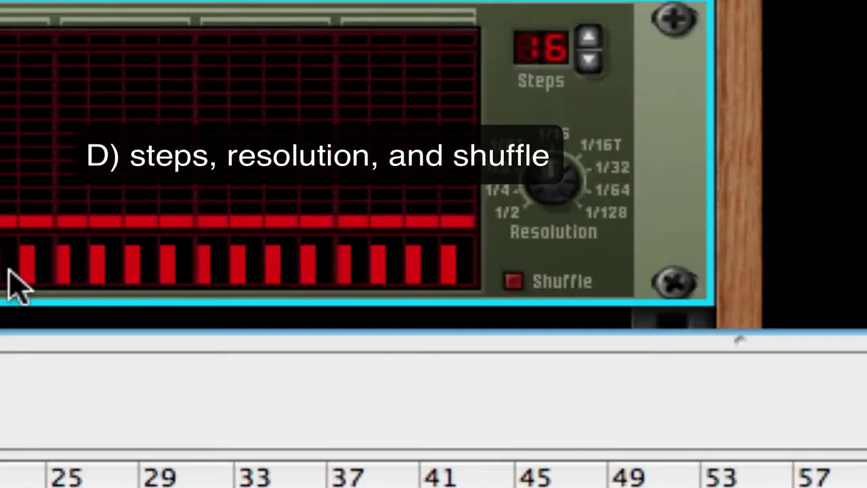
- Switch the Matrix resolution to 1/8 and back to 1/16, and turn on Shuffle
mouse_move(532, 209)
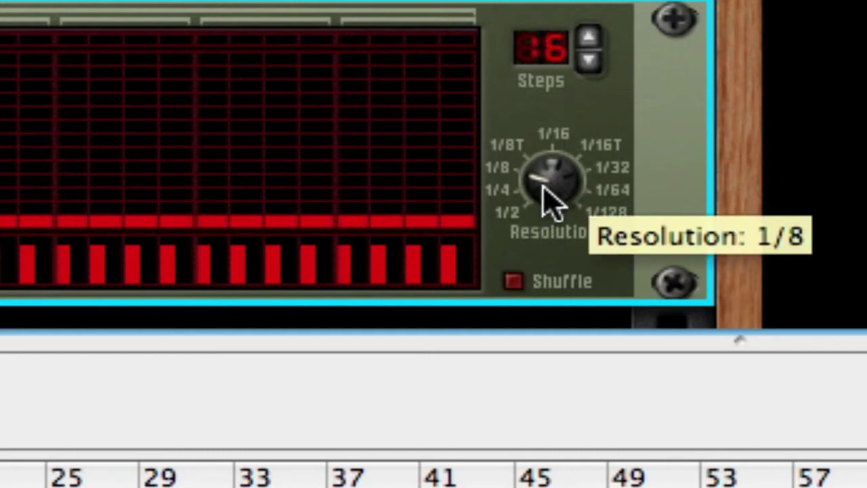
click(514, 281)
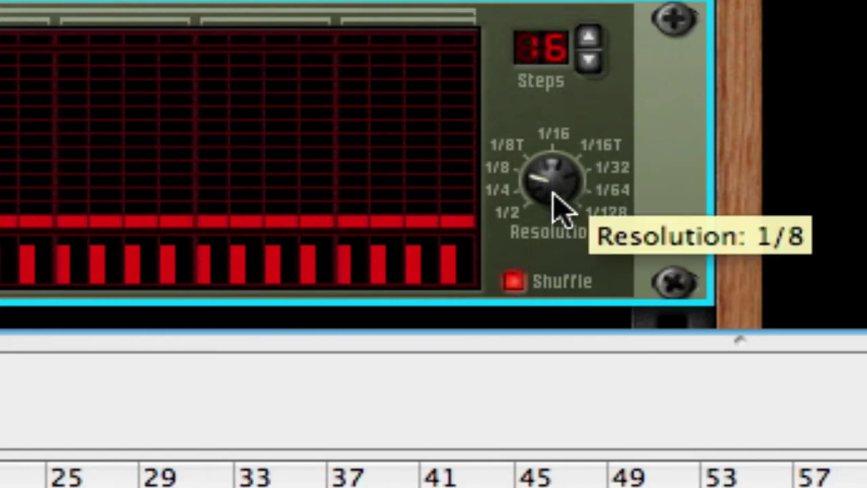
drag(550, 176, 547, 151)
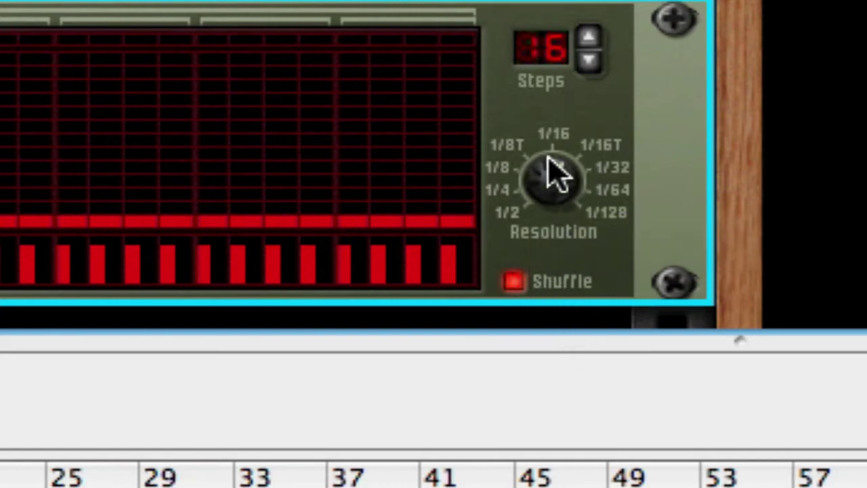
drag(552, 204, 558, 217)
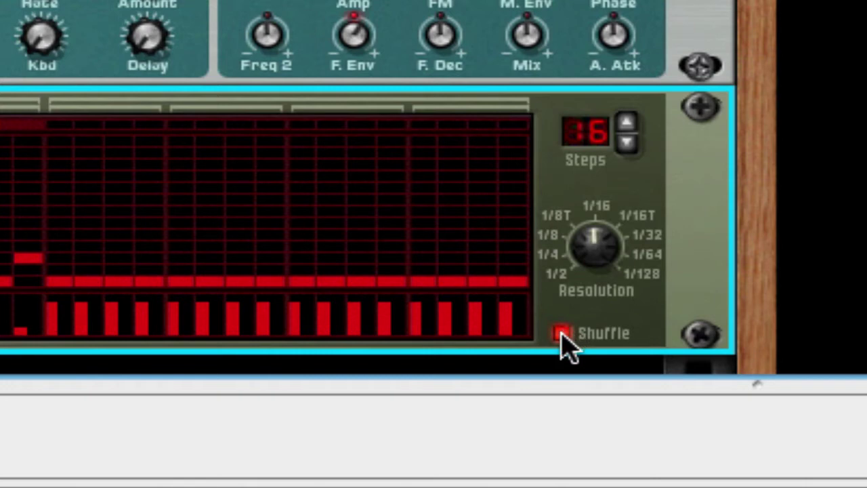
click(561, 336)
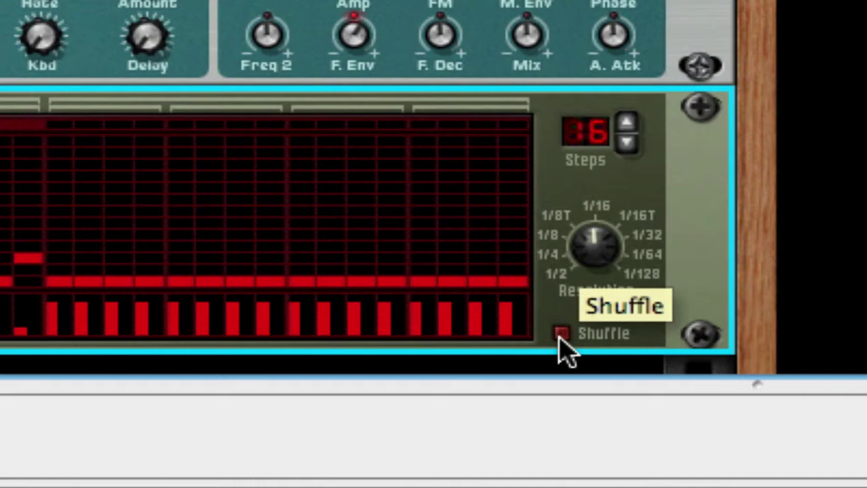
click(561, 334)
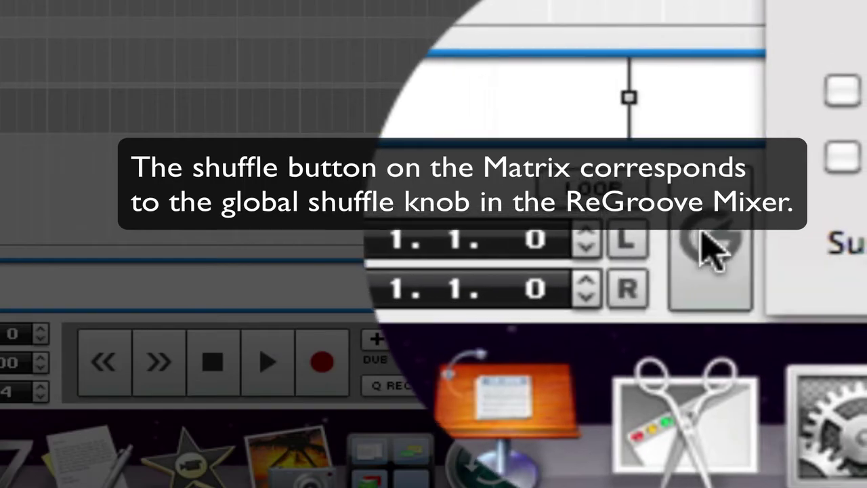
- Open the ReGroove Mixer and raise the Global Shuffle amount to 73%
click(821, 464)
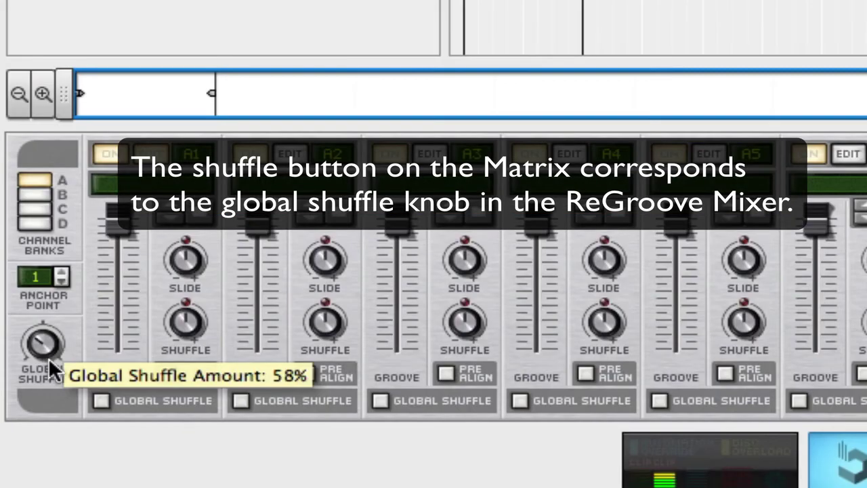
drag(27, 380, 27, 383)
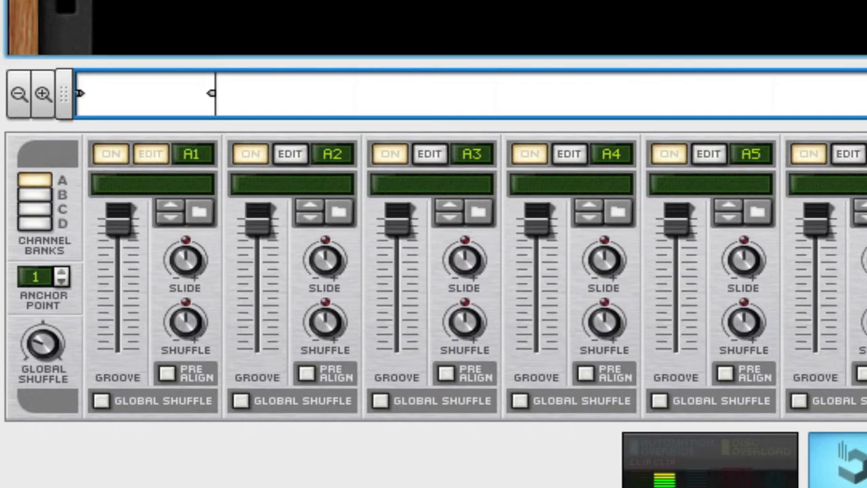
drag(60, 347, 7, 259)
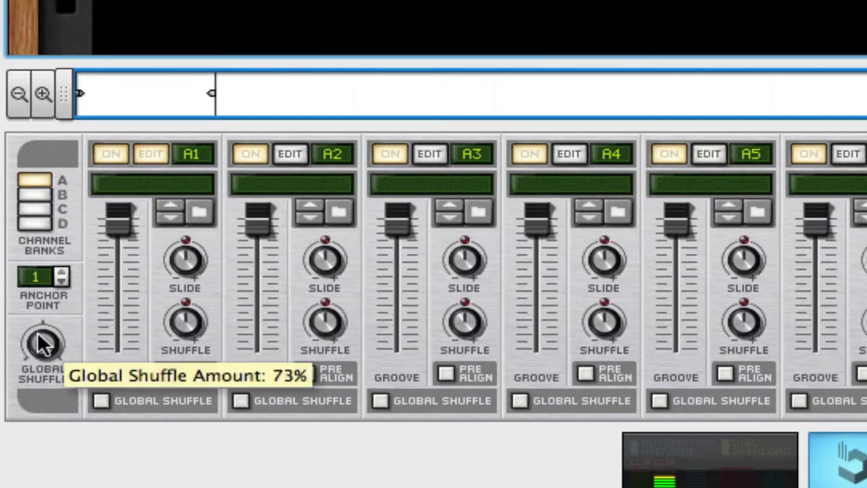
- Extend the Matrix pattern to 32 steps and draw mid-range notes across steps 17 to 20 and 25 to 28
scroll(43, 344, down, 4)
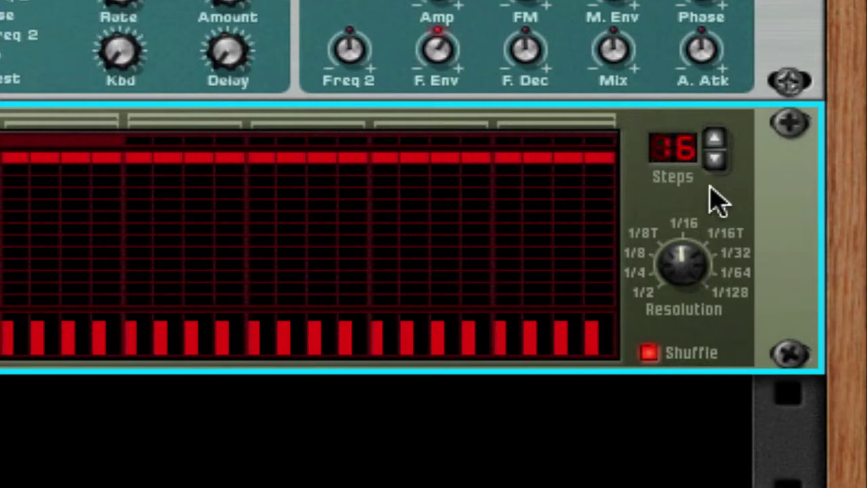
click(715, 139)
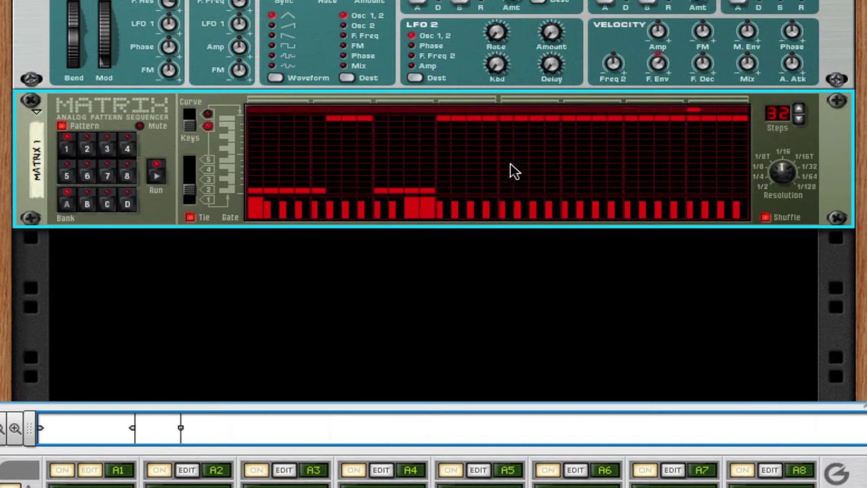
drag(507, 161, 552, 167)
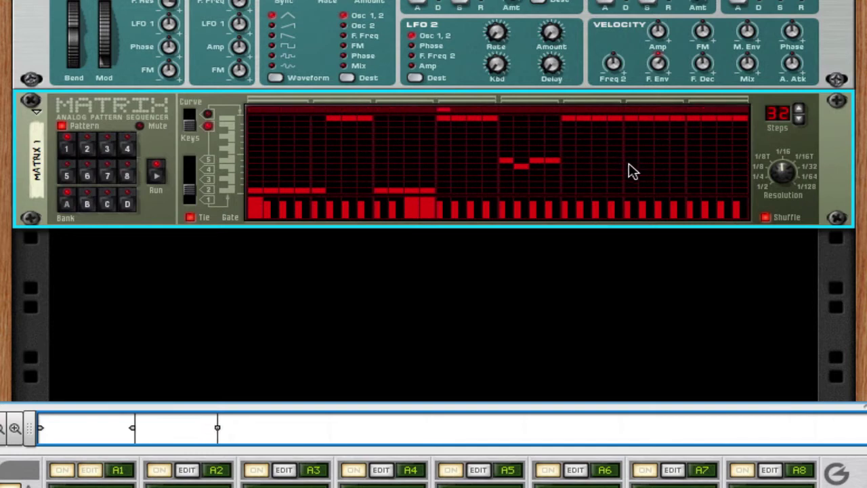
drag(629, 160, 679, 160)
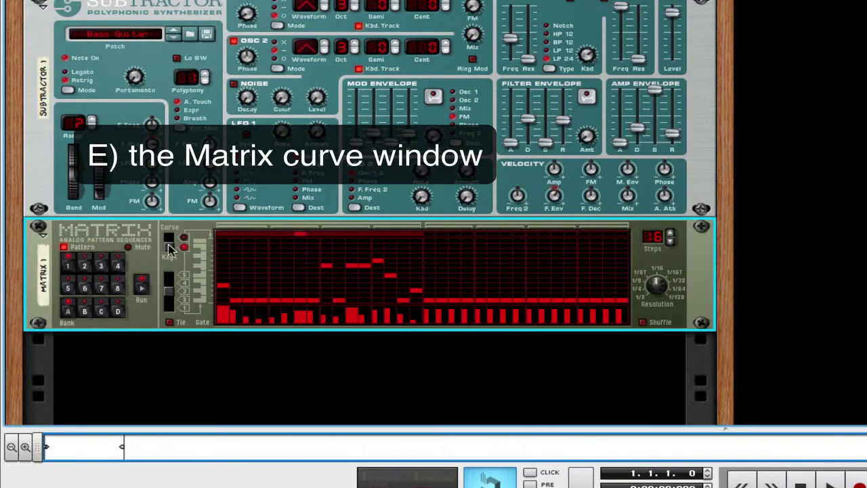
- Switch the Matrix to curve editing and cable its Curve CV output to the SubTractor's Filter 1 Freq modulation input
click(169, 248)
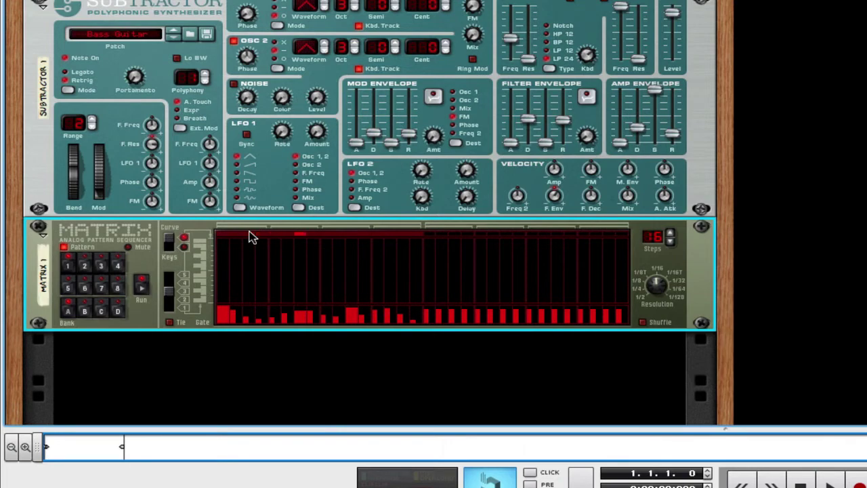
key(Tab)
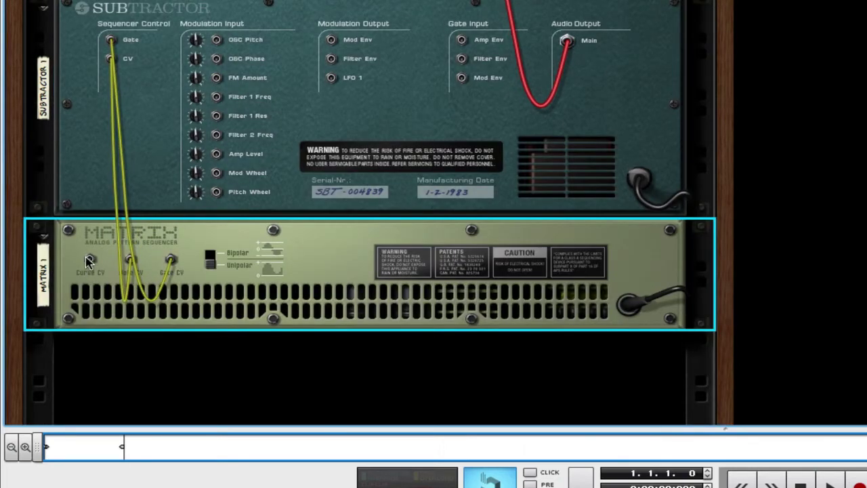
drag(88, 260, 216, 192)
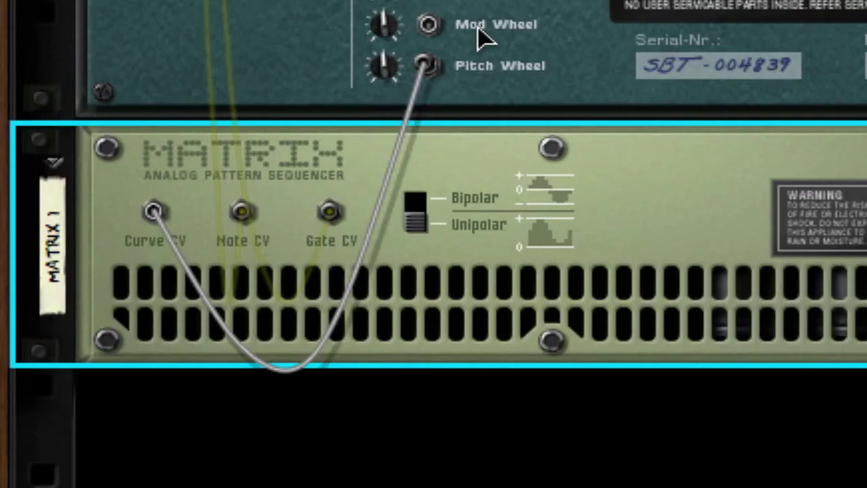
drag(425, 64, 429, 0)
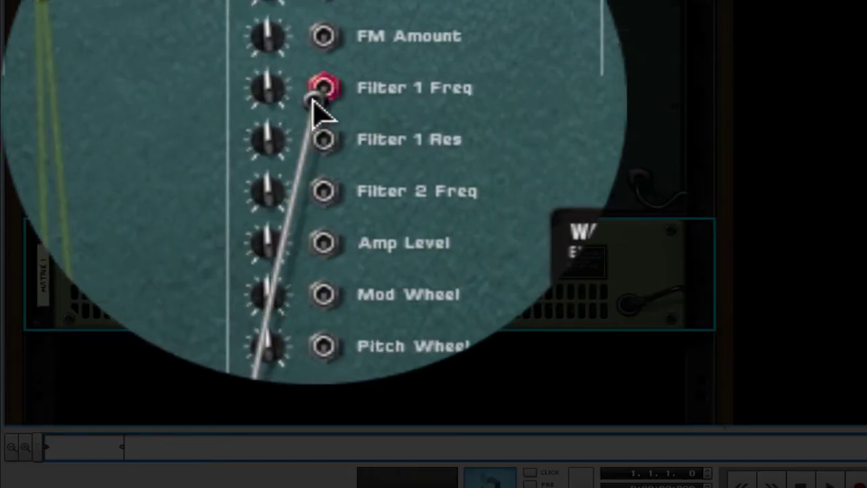
drag(318, 108, 318, 108)
key(Tab)
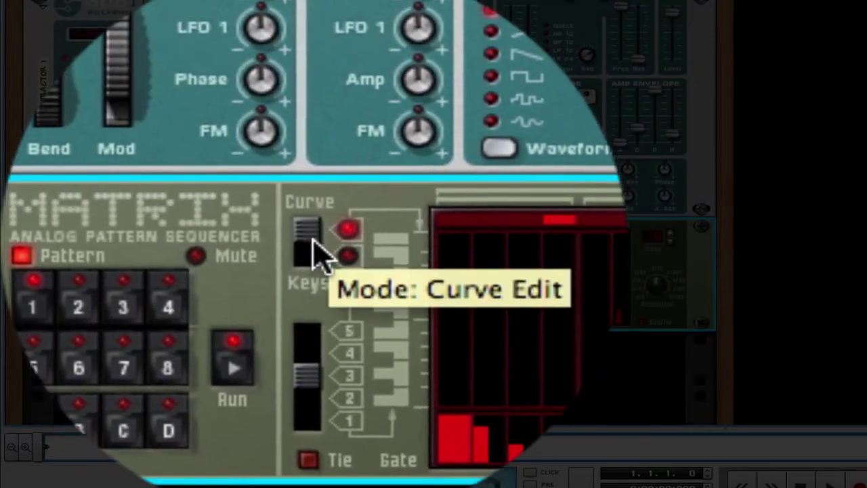
- Toggle the Matrix to key editing and back to curve editing, and raise the SubTractor's Filter 1 resonance to 75
click(316, 240)
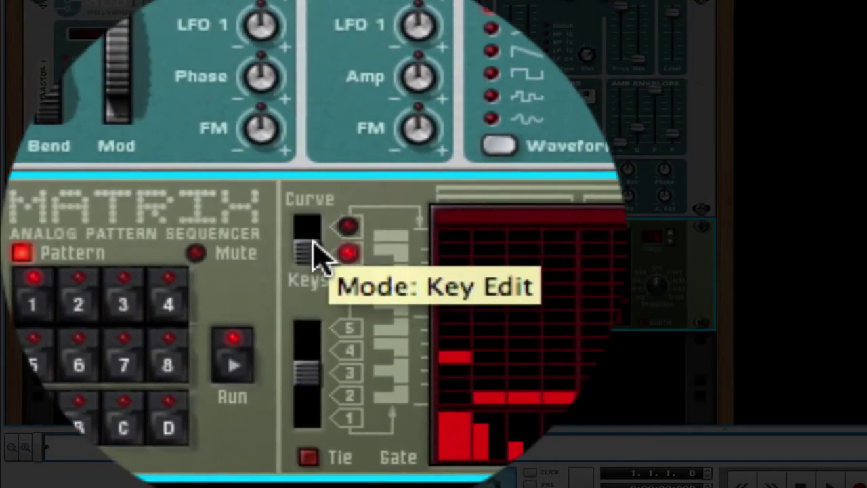
click(316, 241)
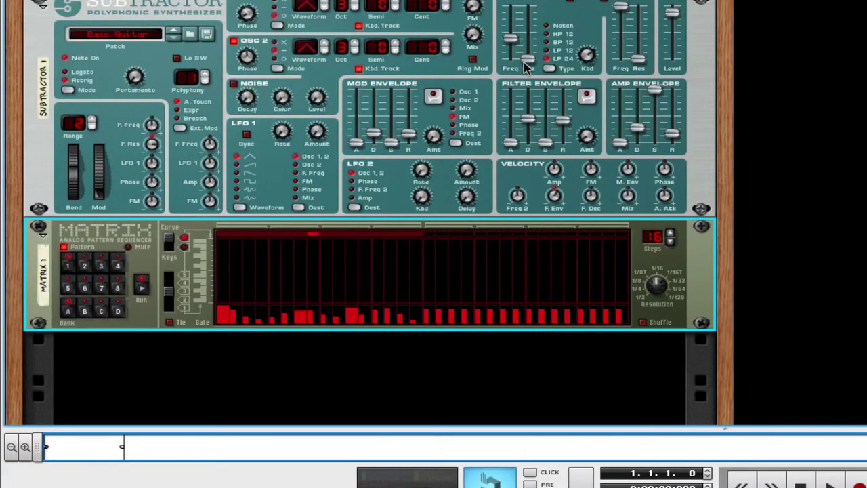
drag(525, 62, 529, 27)
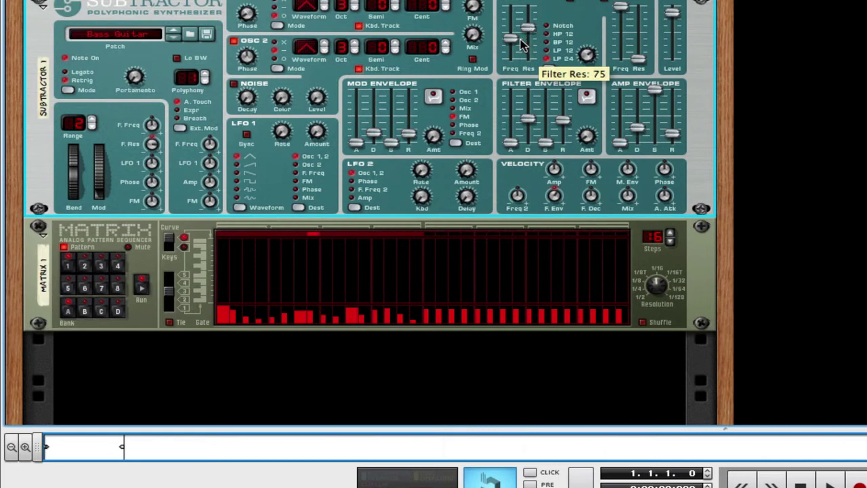
- Draw a varied curve across the first 16 Matrix steps, and reshape its middle, end and first-step values
mouse_move(225, 289)
mouse_down()
mouse_move(264, 263)
mouse_move(328, 267)
mouse_move(361, 300)
mouse_move(381, 285)
mouse_move(408, 283)
mouse_up()
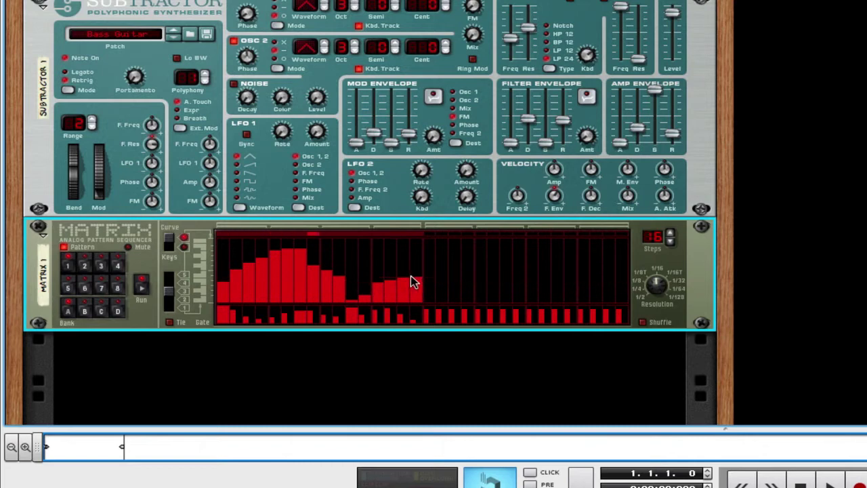
mouse_move(285, 279)
mouse_down()
mouse_move(305, 288)
mouse_move(275, 288)
mouse_move(286, 288)
mouse_up()
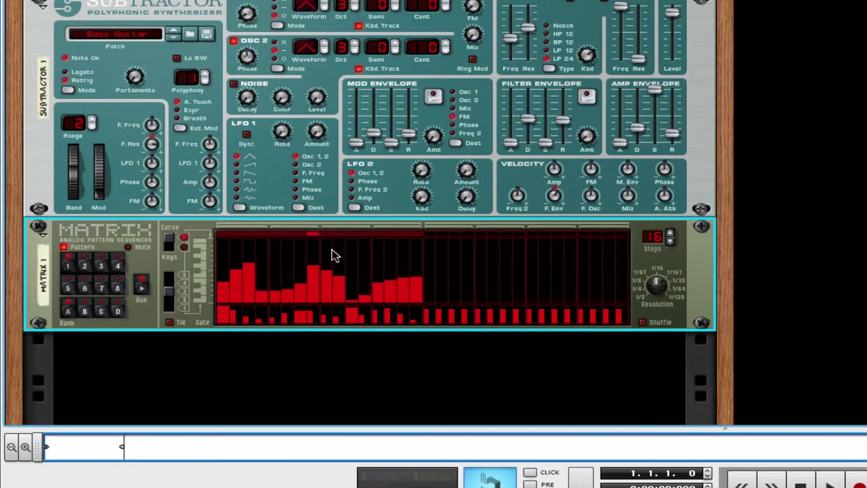
mouse_move(371, 284)
mouse_down()
mouse_move(412, 230)
mouse_move(415, 246)
mouse_up()
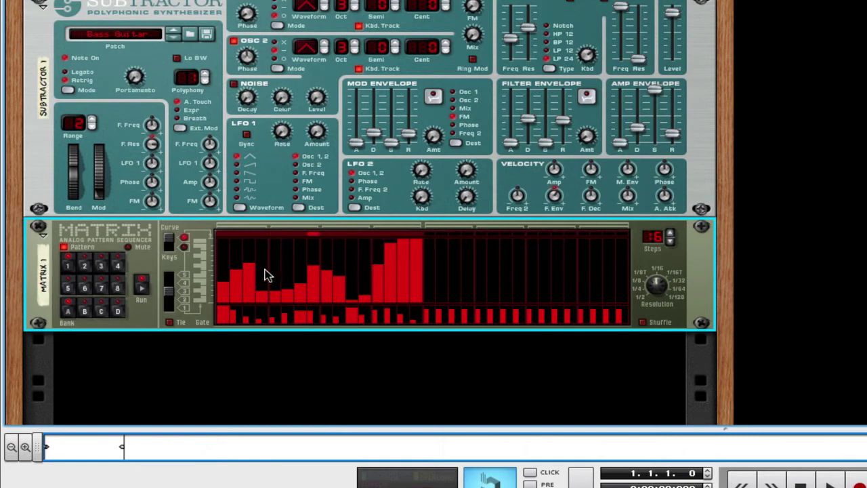
click(224, 250)
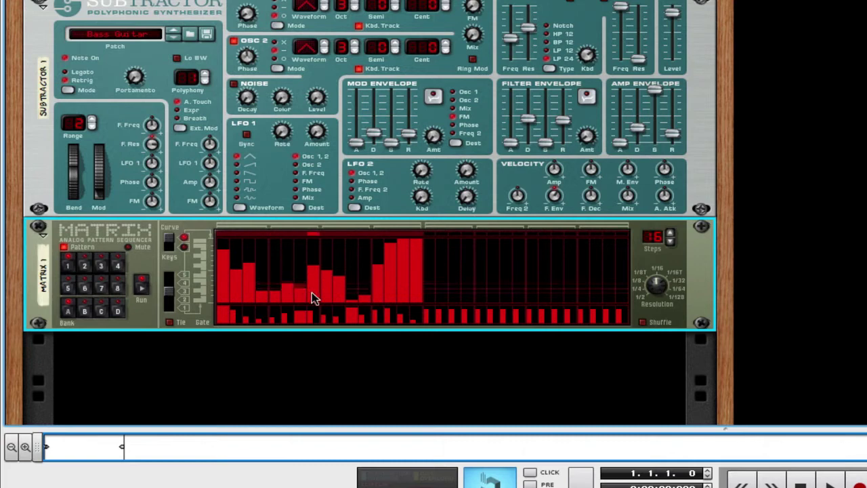
mouse_move(312, 298)
mouse_down()
mouse_move(361, 302)
mouse_move(404, 284)
mouse_up()
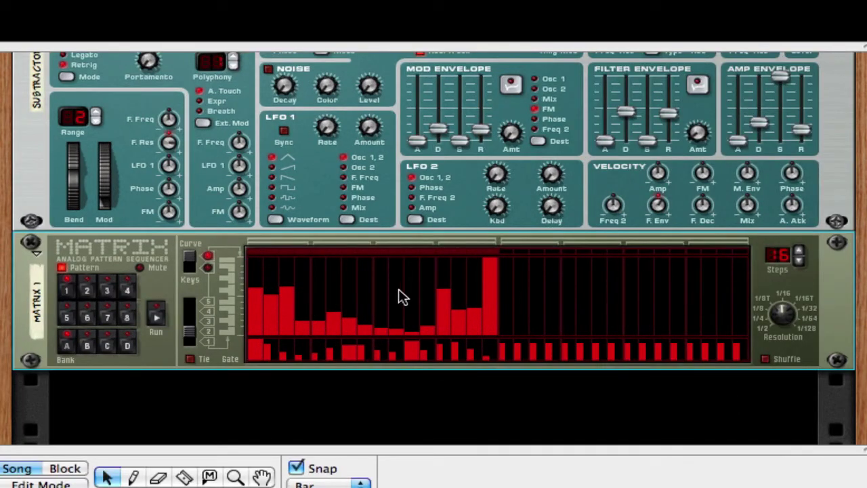
- Set the Matrix curve to bipolar on the rear panel and redraw steps 5 to 9 as rising positive values
key(Tab)
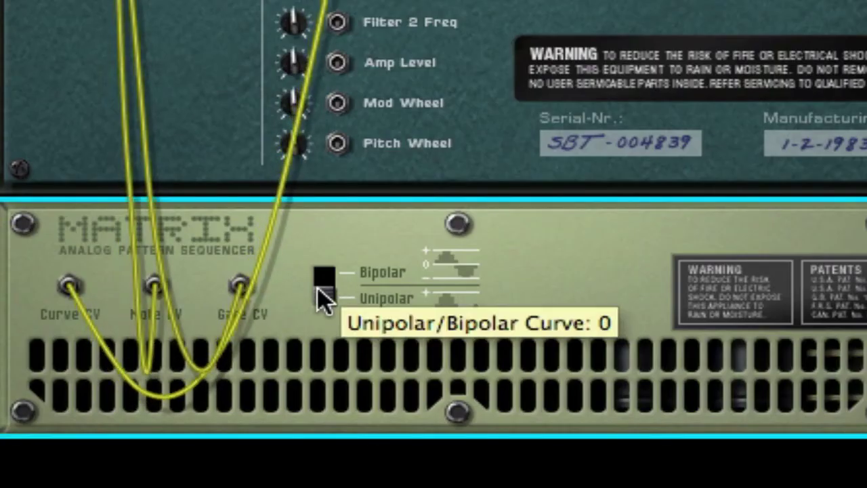
click(324, 299)
key(Tab)
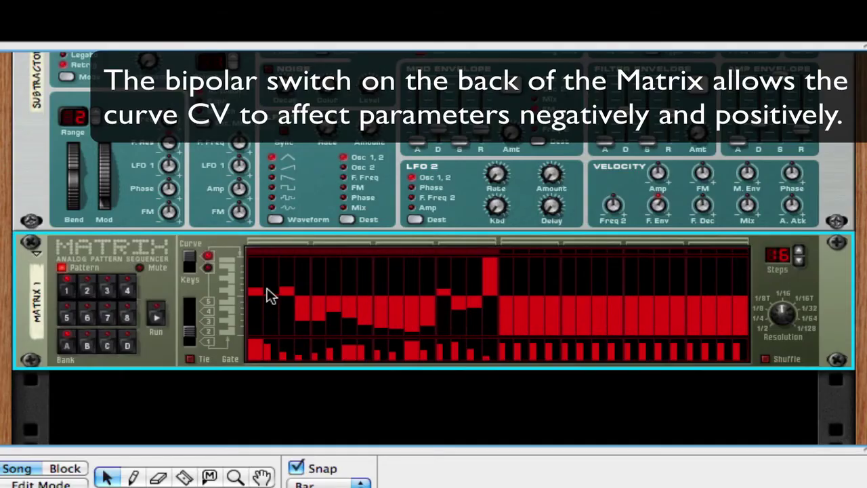
drag(293, 296, 373, 247)
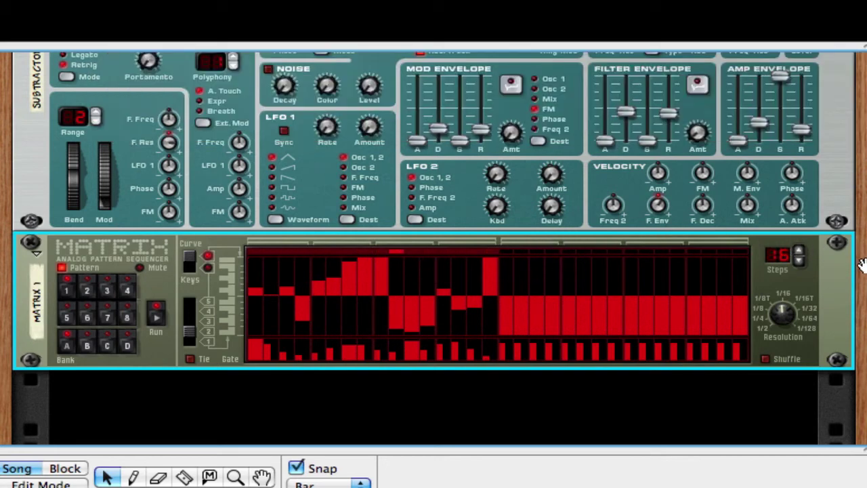
- Move the Curve CV cable from the SubTractor's Filter 1 Freq input to its OSC Pitch input
scroll(826, 250, down, 2)
scroll(837, 399, up, 6)
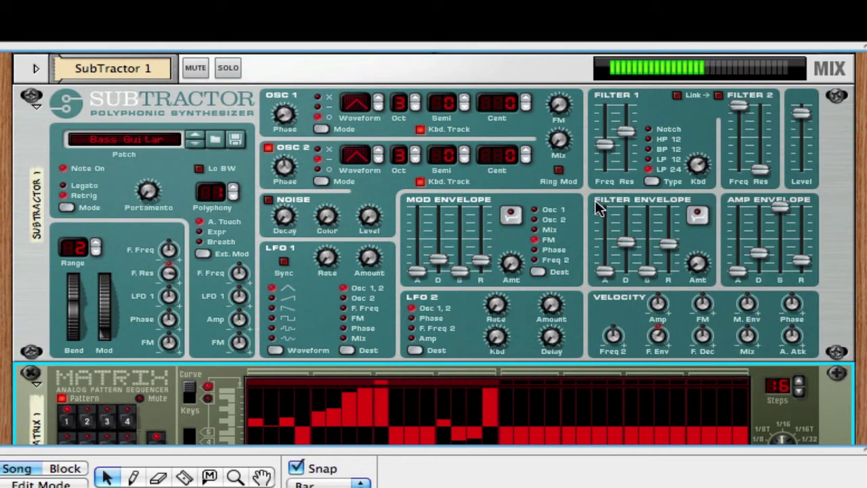
key(Tab)
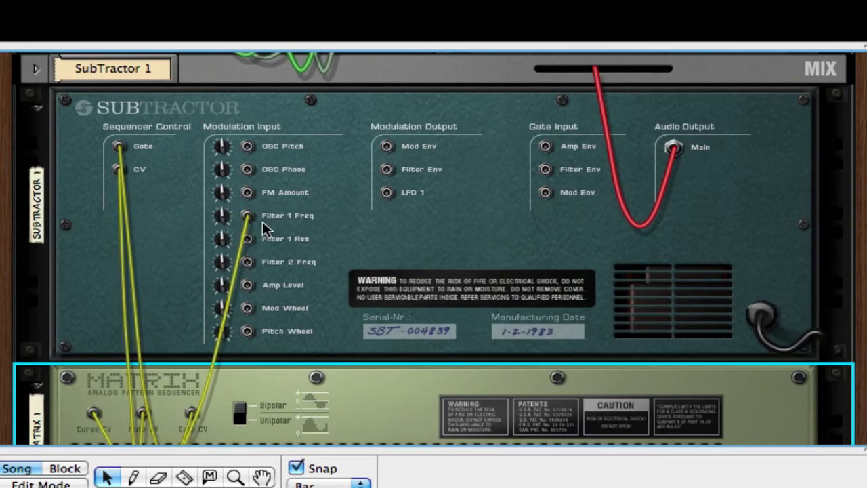
drag(252, 216, 248, 150)
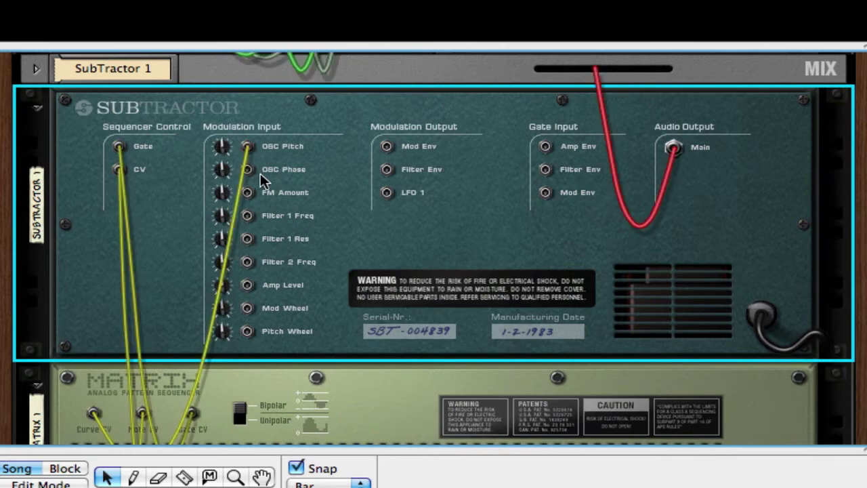
key(Tab)
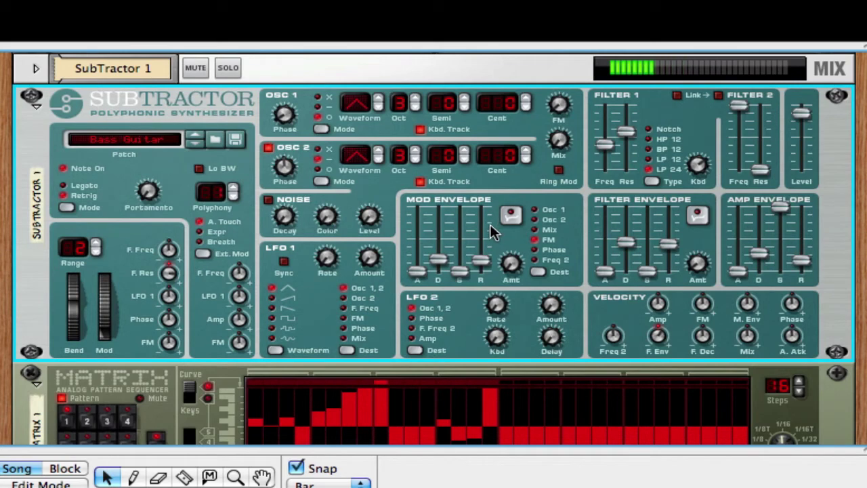
- Move the Curve CV cable from OSC Pitch to the FM Amount input and adjust the OSC Phase modulation amount
key(Tab)
drag(248, 148, 249, 197)
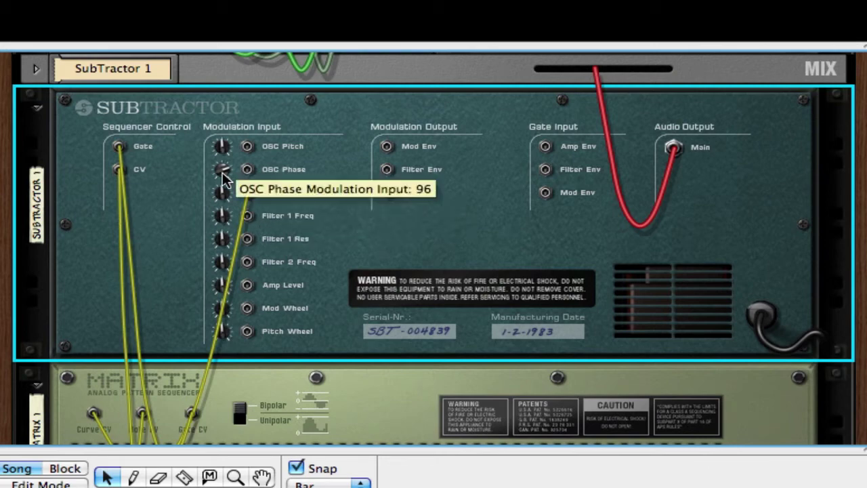
drag(223, 175, 222, 184)
key(Tab)
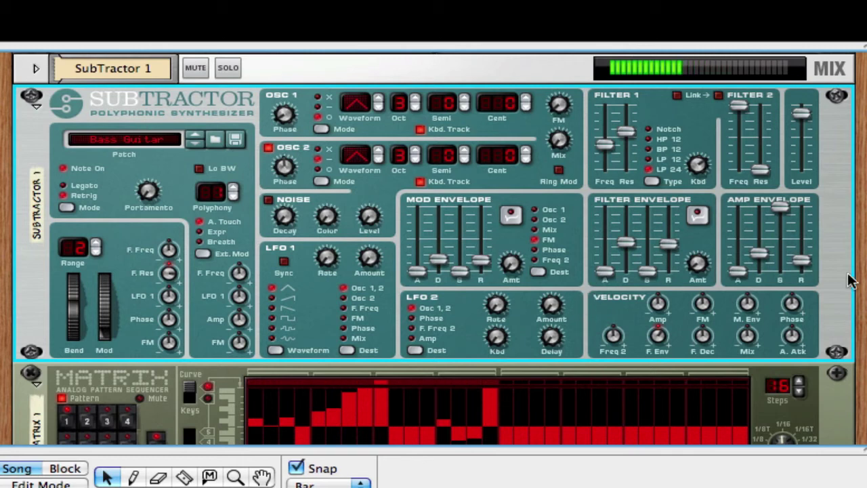
- Select the Matrix device and copy its pattern to the sequencer track
scroll(848, 244, down, 3)
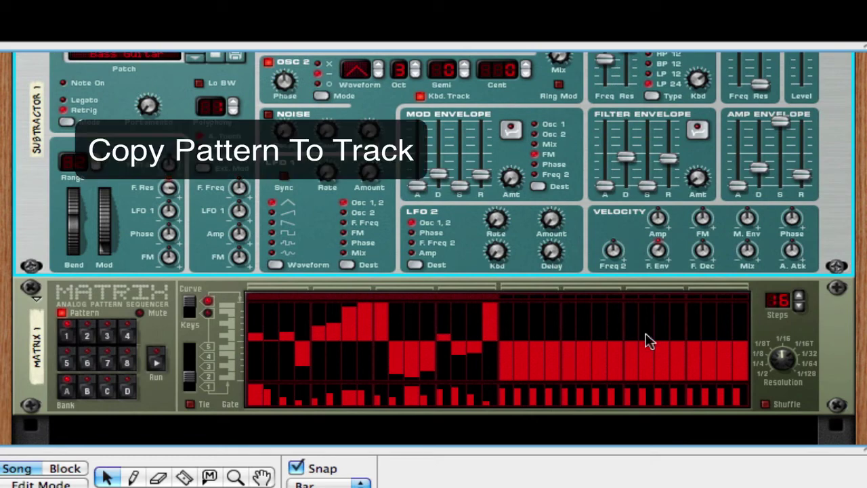
click(829, 332)
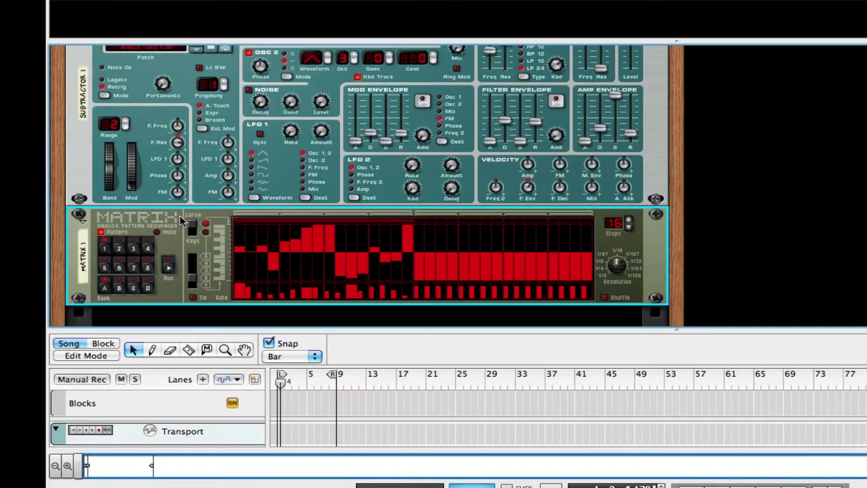
right_click(175, 258)
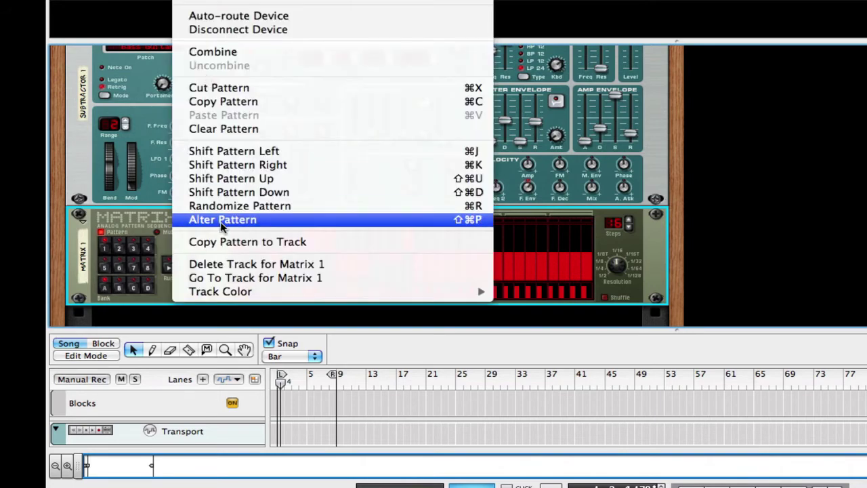
click(217, 245)
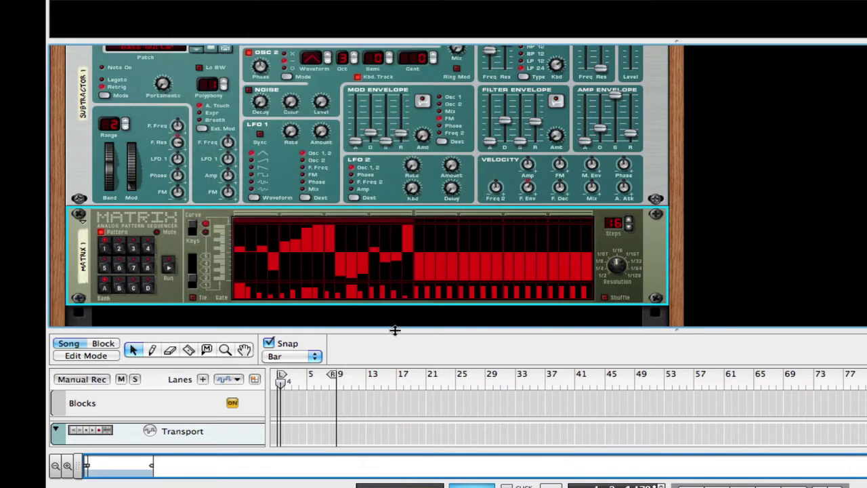
- Enlarge the sequencer, move the pattern clip from the Matrix 1 lane to the SubTractor 1 lane, and mute the Matrix 1 track for playback
drag(392, 325, 393, 199)
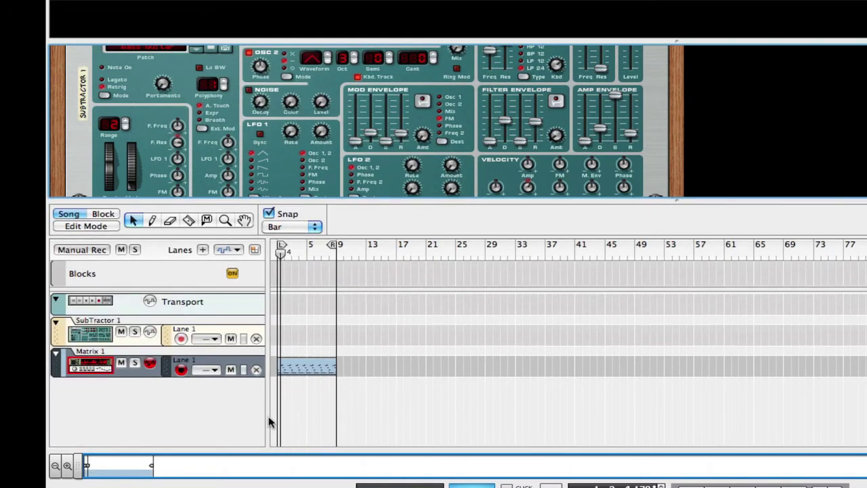
drag(286, 364, 286, 339)
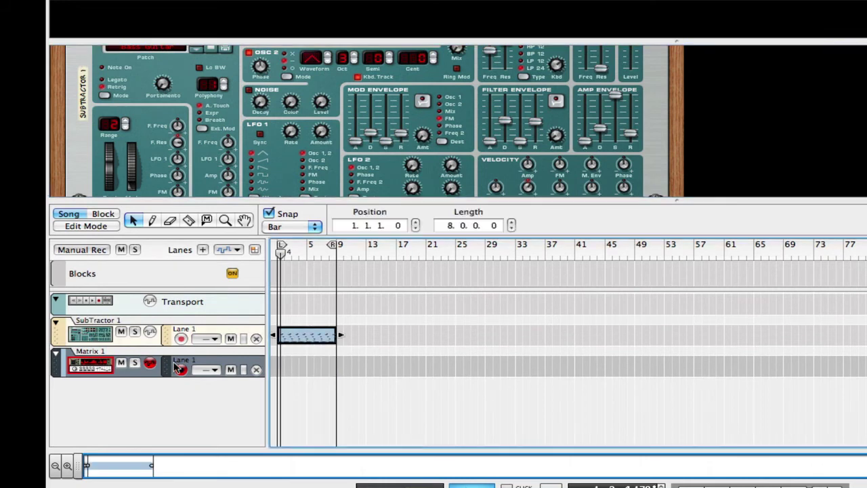
click(105, 364)
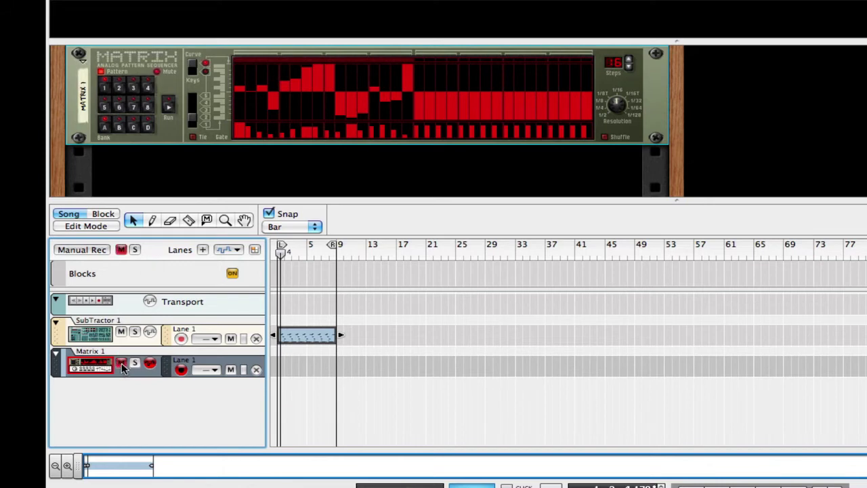
click(298, 335)
key(space)
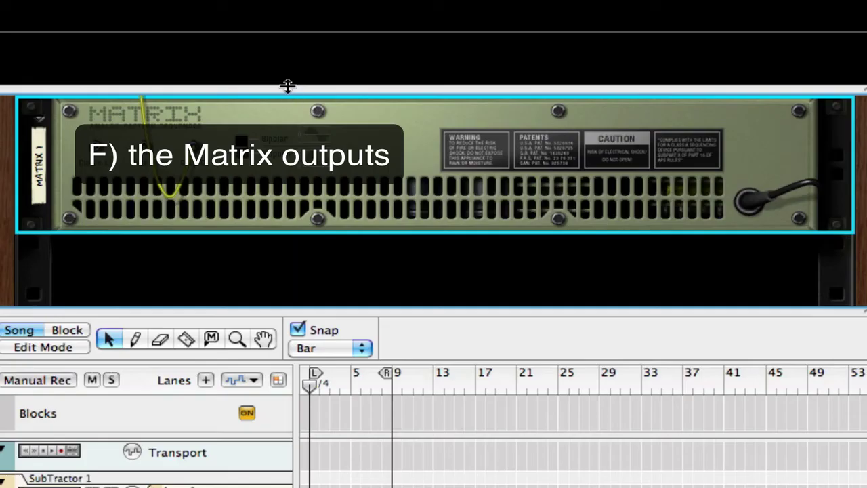
- Enlarge the rack view and move the Matrix's Gate CV cable to the SubTractor's Amp Env gate input
drag(287, 86, 271, 16)
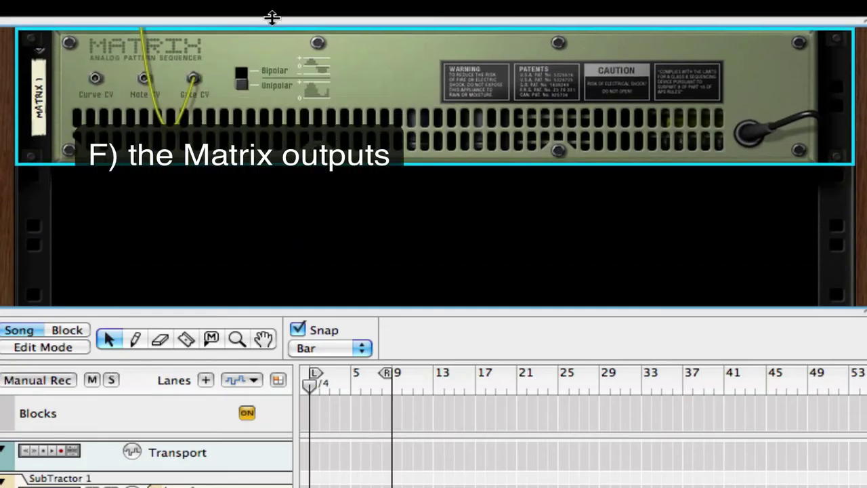
drag(860, 162, 826, 303)
drag(194, 204, 546, 61)
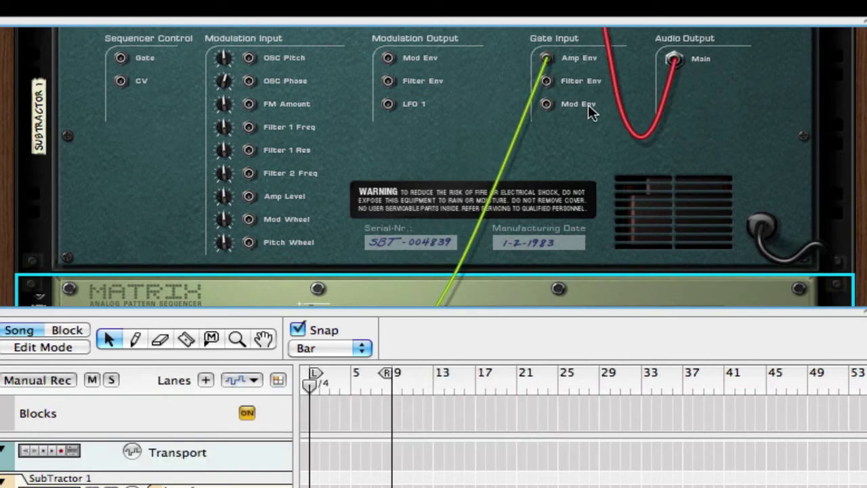
- Return to the rack's front and play a short run of notes on the SubTractor with the on-screen piano keys
key(Tab)
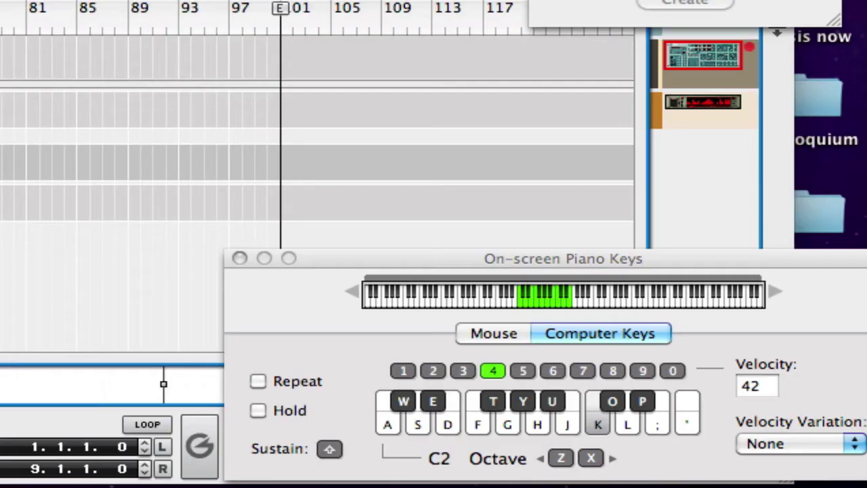
key(l)
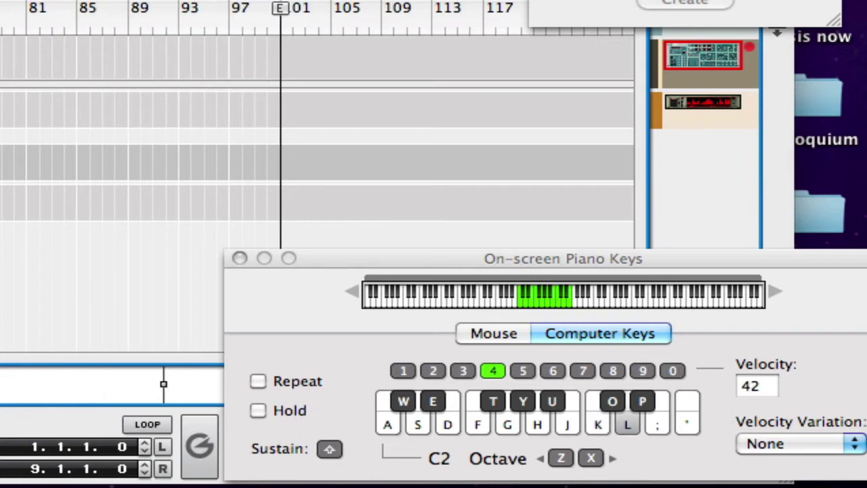
key(semicolon)
key(l)
key(k)
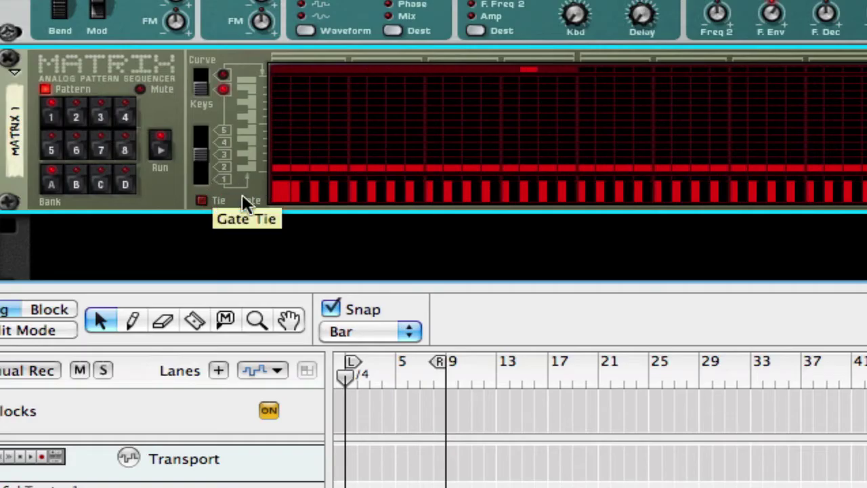
- Edit the gates on steps 2 and 3 of the Matrix pattern and play alternating notes to audition the rhythm
mouse_move(321, 194)
mouse_down()
mouse_move(302, 206)
mouse_move(314, 203)
mouse_up()
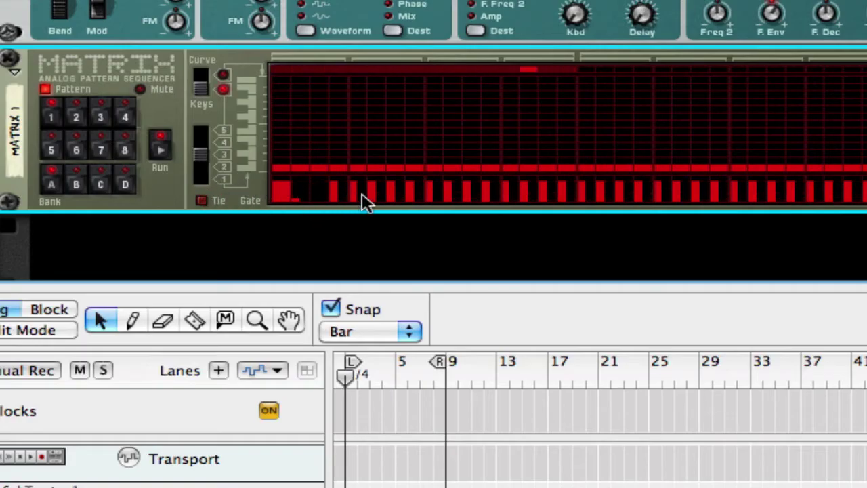
click(320, 190)
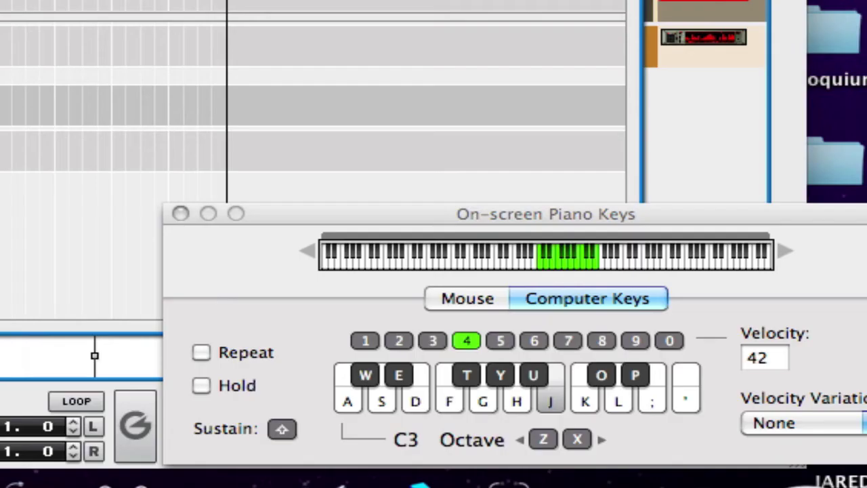
key(l)
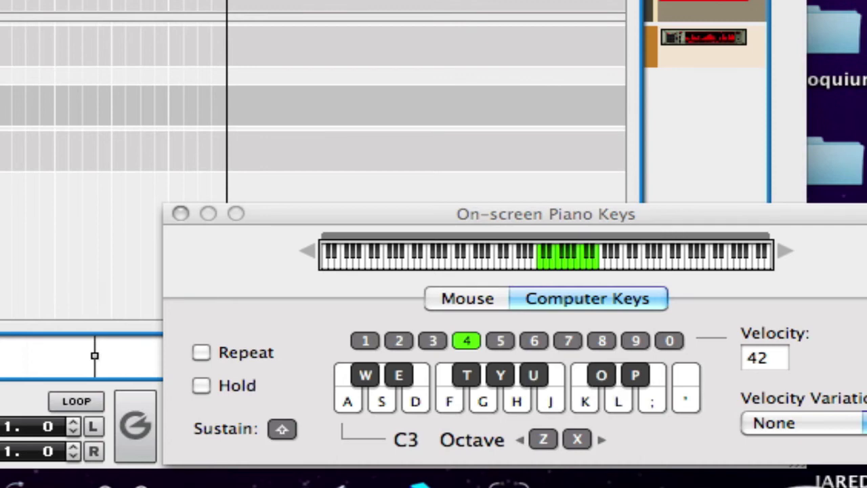
key(l)
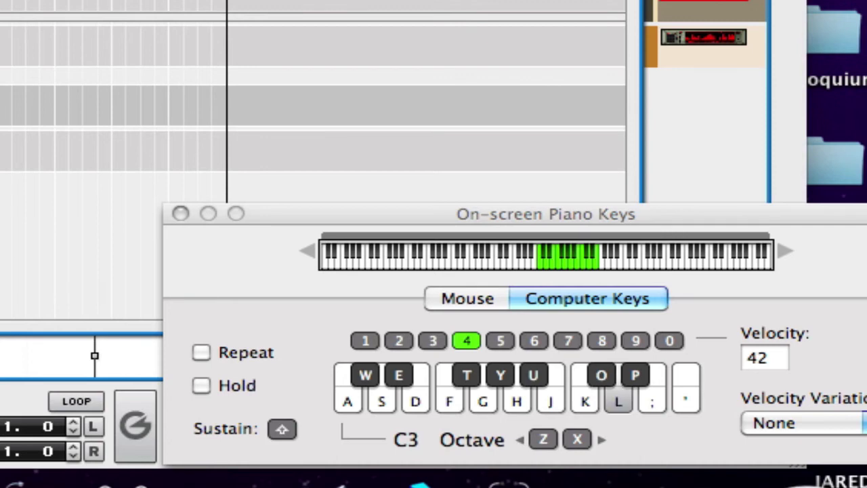
key(j)
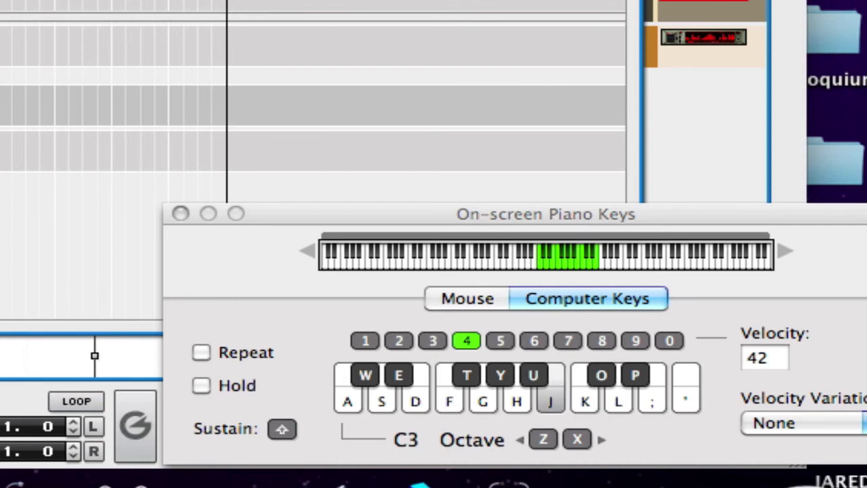
key(l)
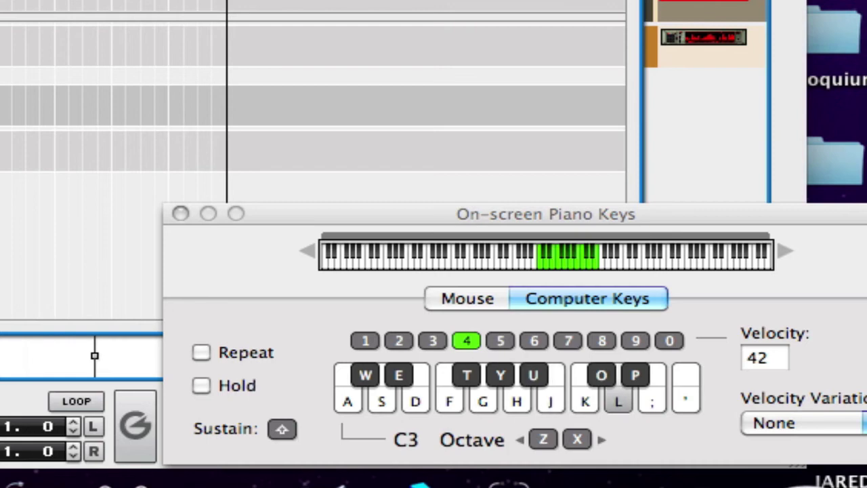
key(j)
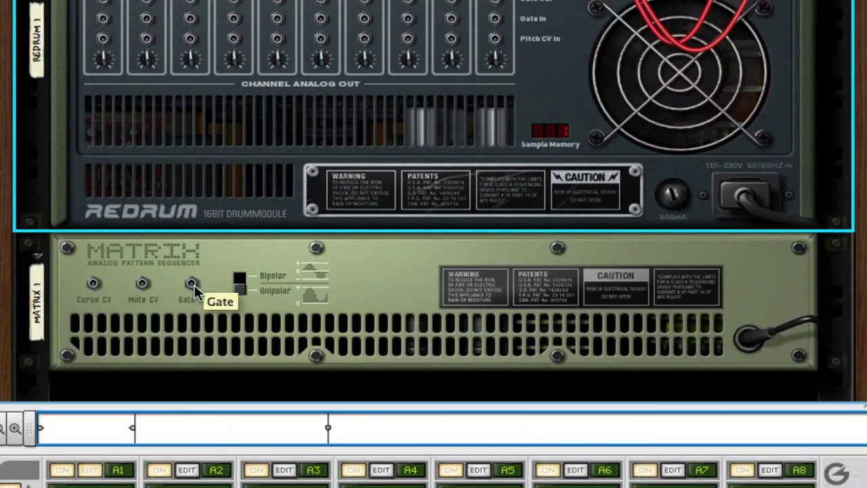
- Connect the Matrix's Gate CV output to the Gate In of Redrum channel 1, then check the drum channel from the front
drag(191, 283, 103, 20)
key(Tab)
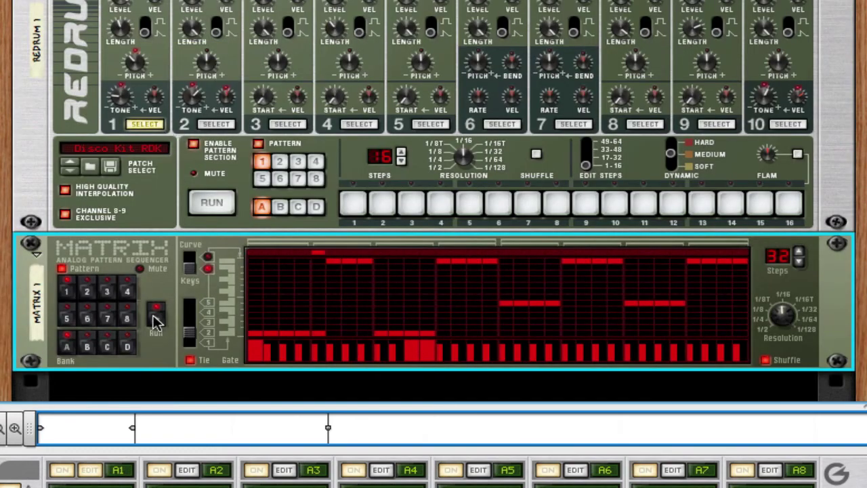
scroll(864, 94, up, 3)
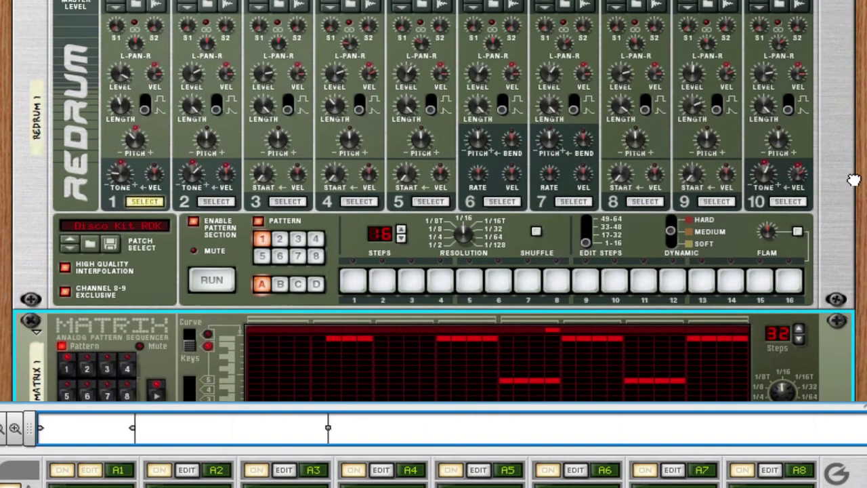
click(119, 99)
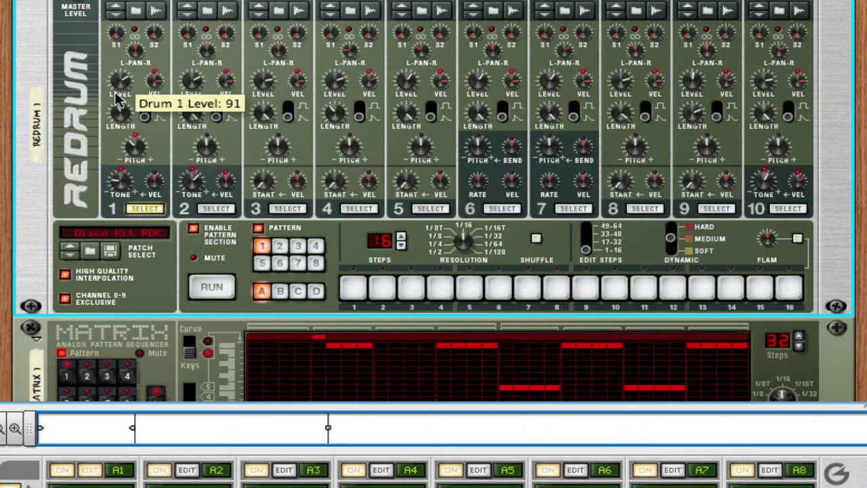
scroll(866, 271, down, 3)
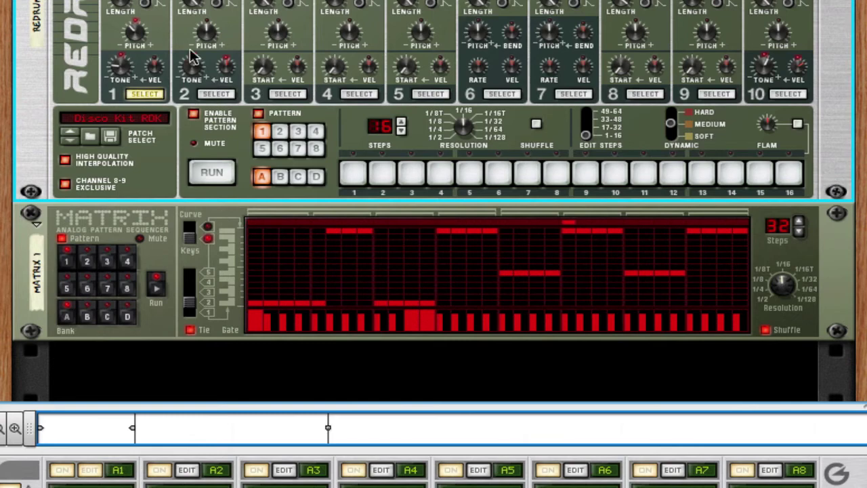
- Connect the Matrix's Curve CV output to Redrum channel 1's Pitch CV In and draw a rising, dipping and rising curve across the 32 steps
key(Tab)
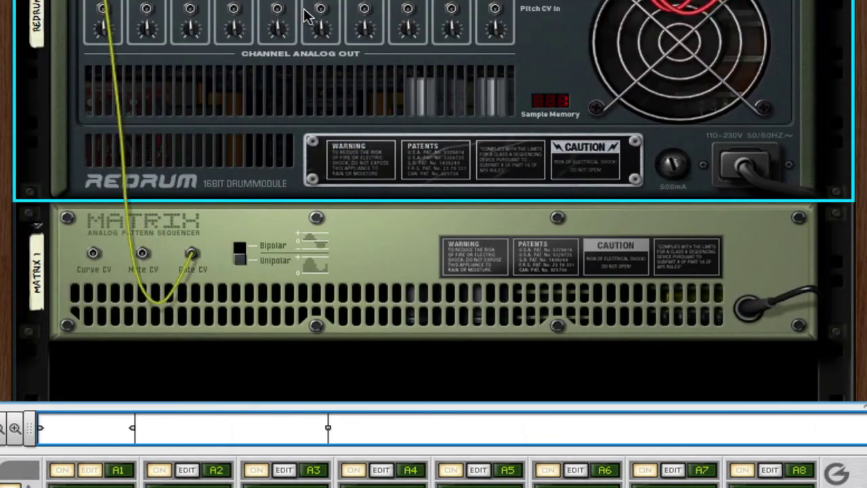
drag(91, 255, 102, 9)
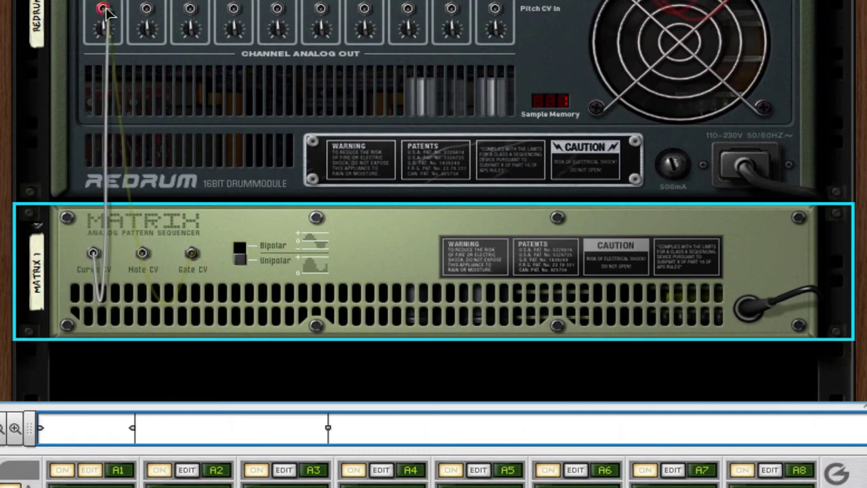
key(Tab)
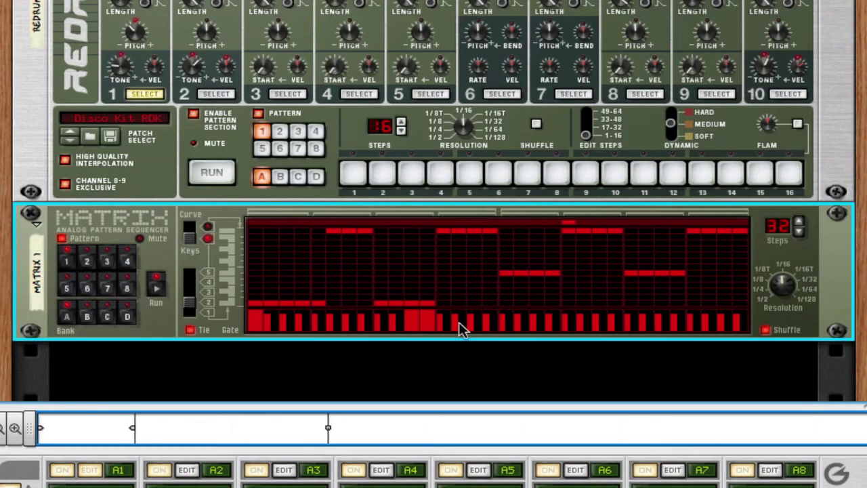
click(191, 231)
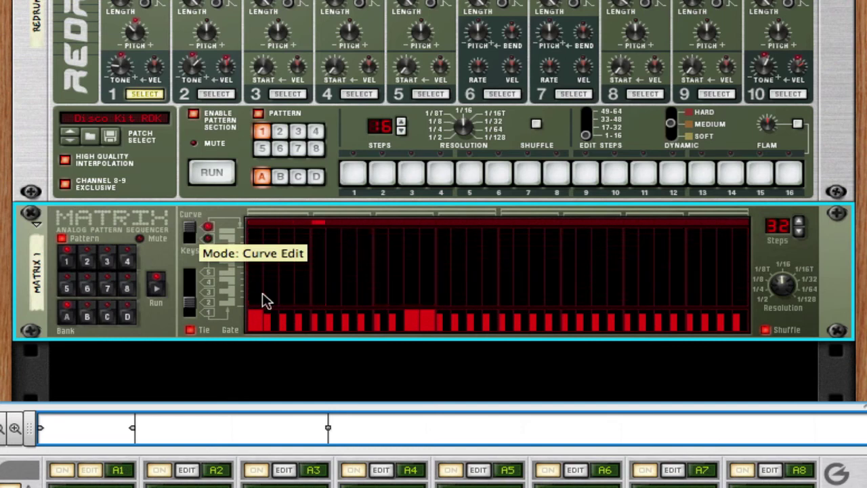
mouse_move(256, 290)
mouse_down()
mouse_move(407, 228)
mouse_move(480, 290)
mouse_move(549, 319)
mouse_move(627, 258)
mouse_move(747, 229)
mouse_up()
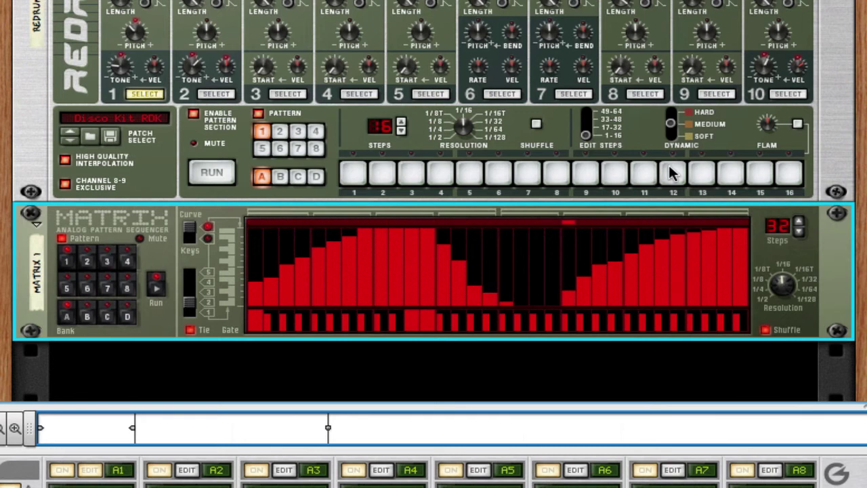
- Add a Spider CV Merger & Splitter below the Matrix and split the Curve CV to the Pitch CV inputs of Redrum channels 1 to 4
key(Tab)
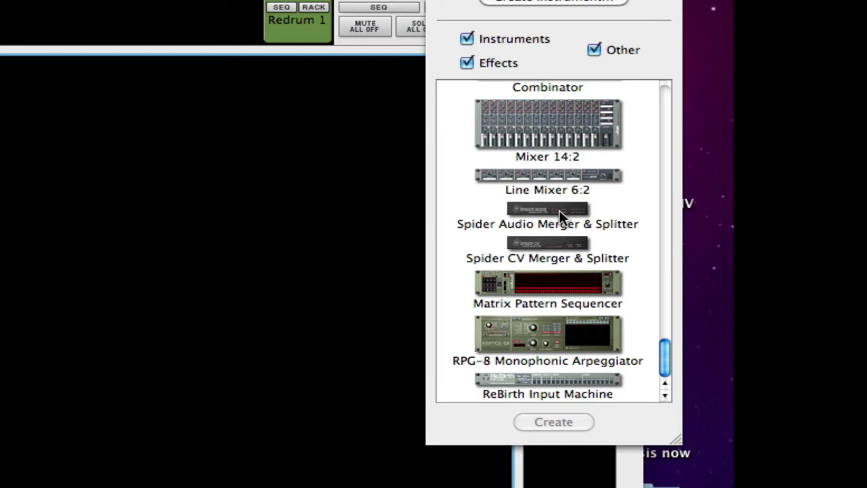
drag(548, 243, 417, 257)
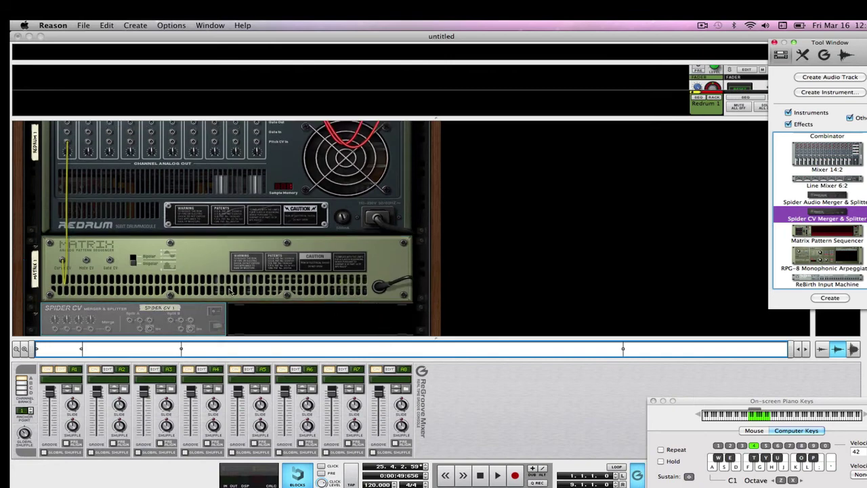
drag(63, 261, 128, 328)
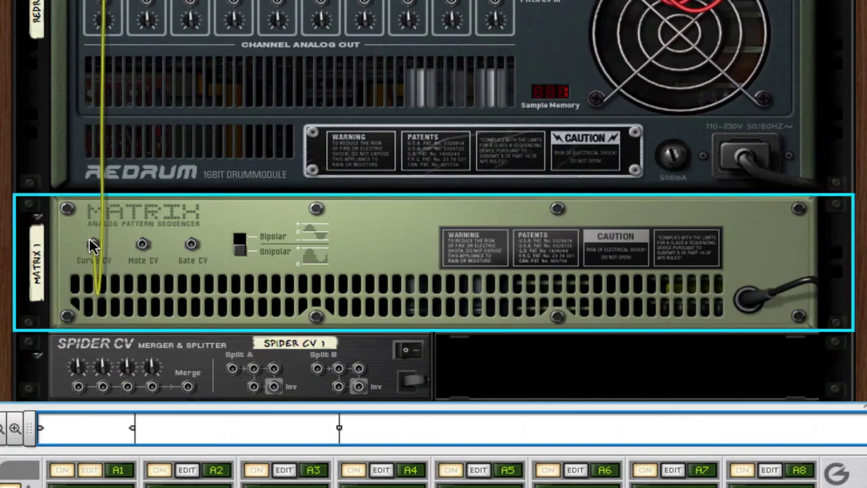
drag(229, 383, 275, 233)
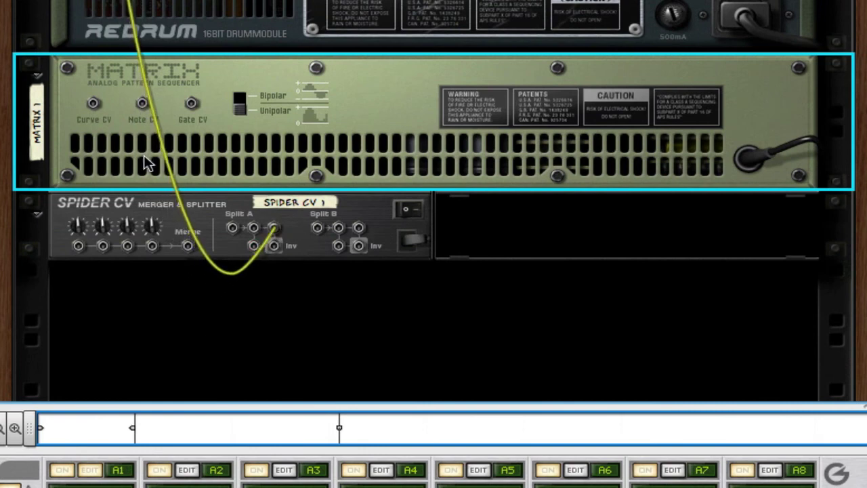
drag(93, 107, 234, 60)
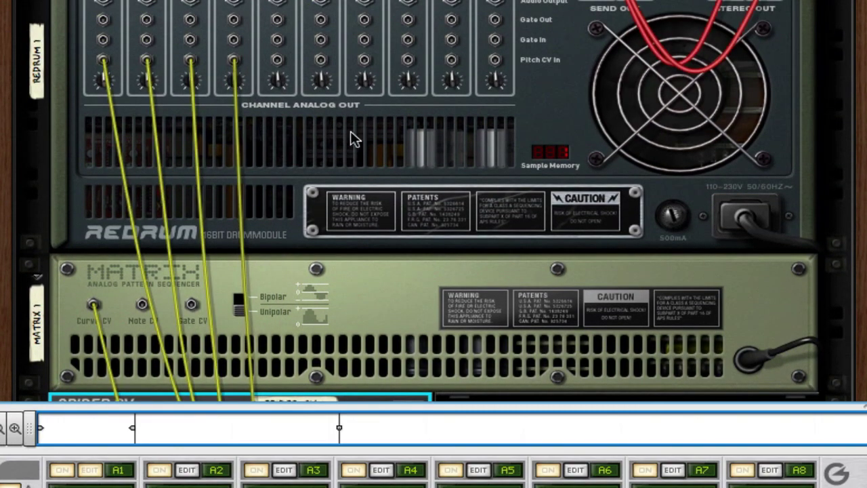
- Switch the Redrum patch to Hip Hop Kit 03 and run its pattern
key(Tab)
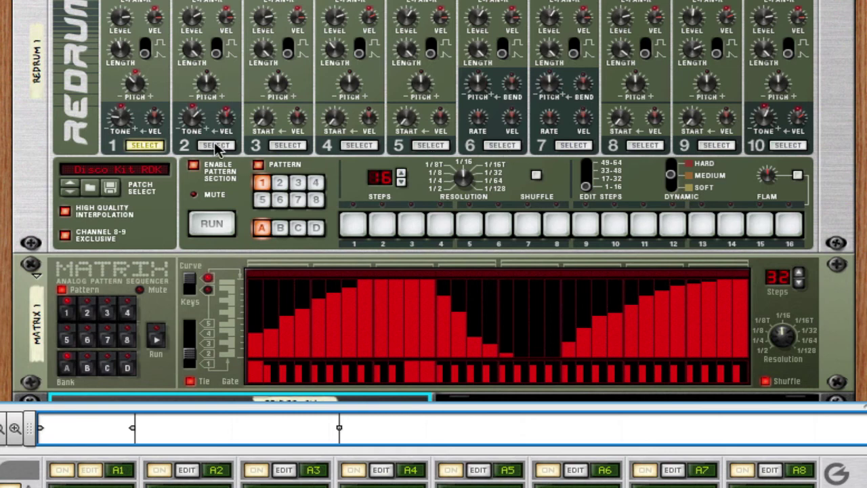
click(70, 193)
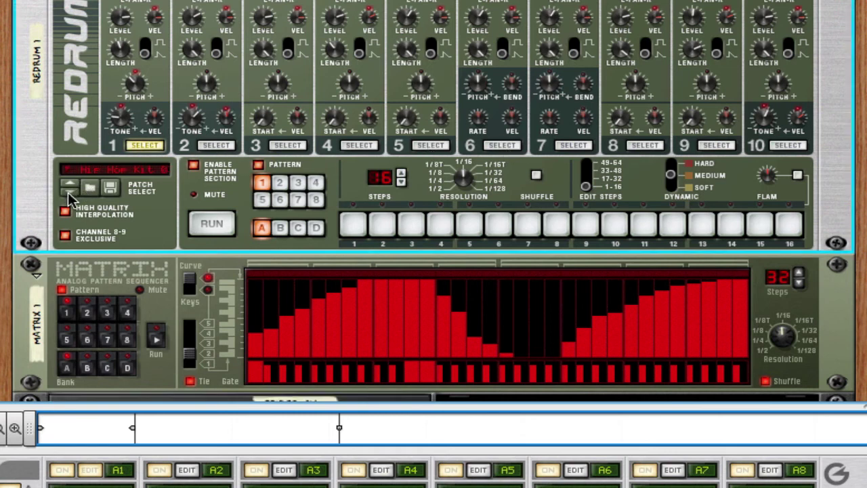
click(211, 224)
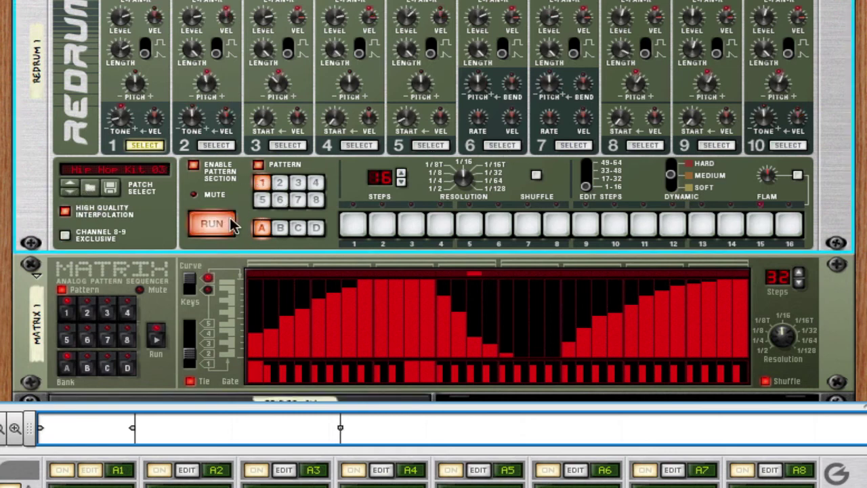
click(212, 223)
click(211, 224)
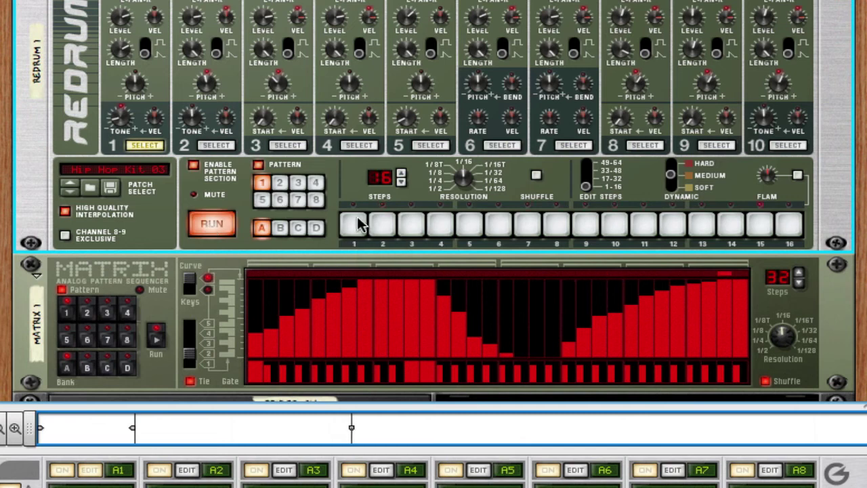
- Program Redrum channel 1 with hits on steps 1, 5, 6, 9, 11 and 13
click(359, 226)
click(469, 225)
click(499, 224)
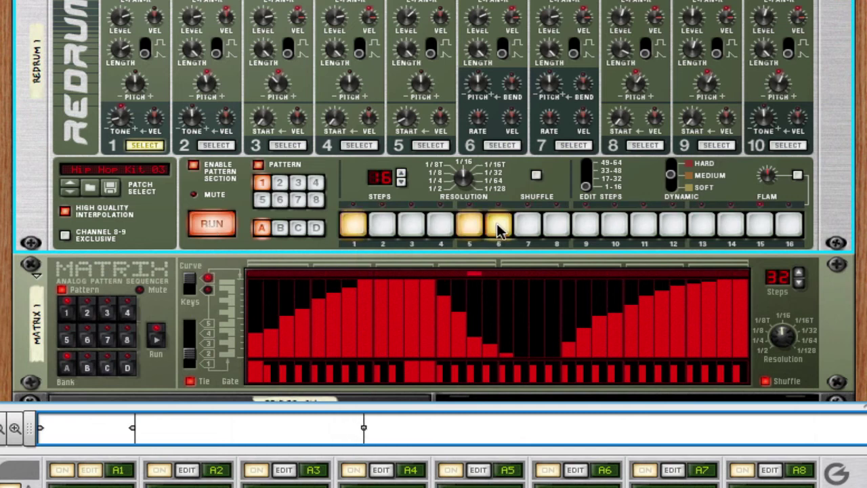
click(586, 226)
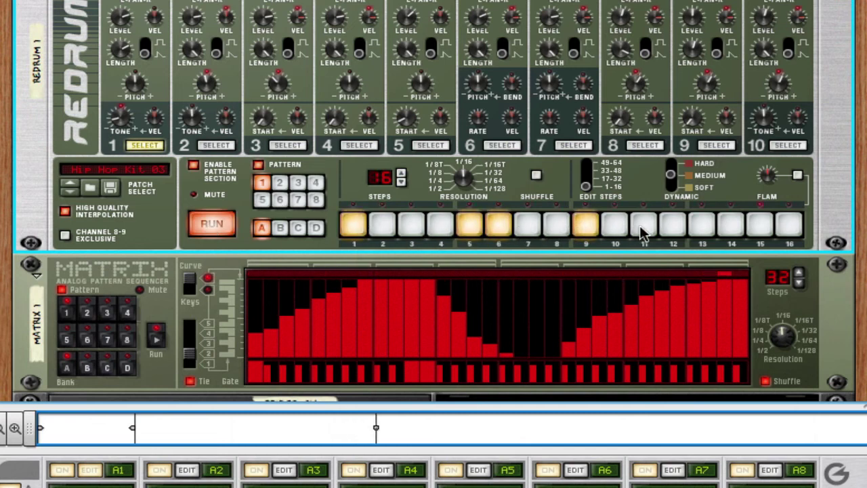
click(644, 226)
click(702, 227)
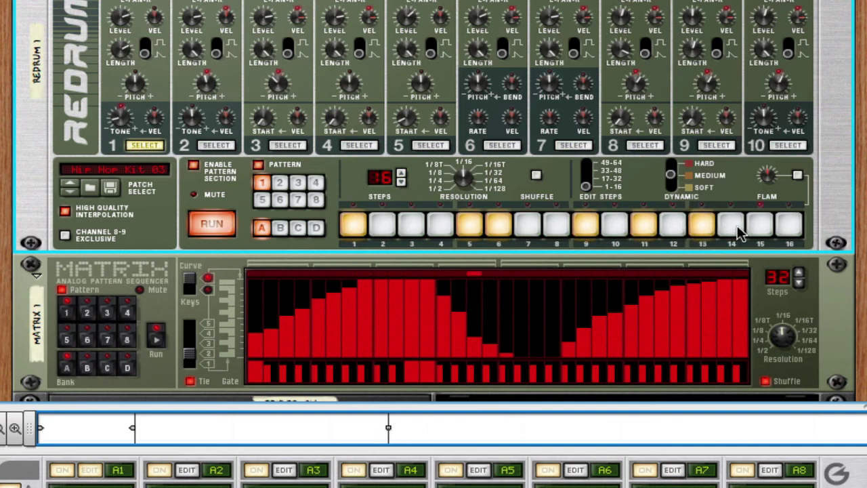
- Program Redrum channel 2 with hits on steps 3, 4, 12 and 13
click(215, 146)
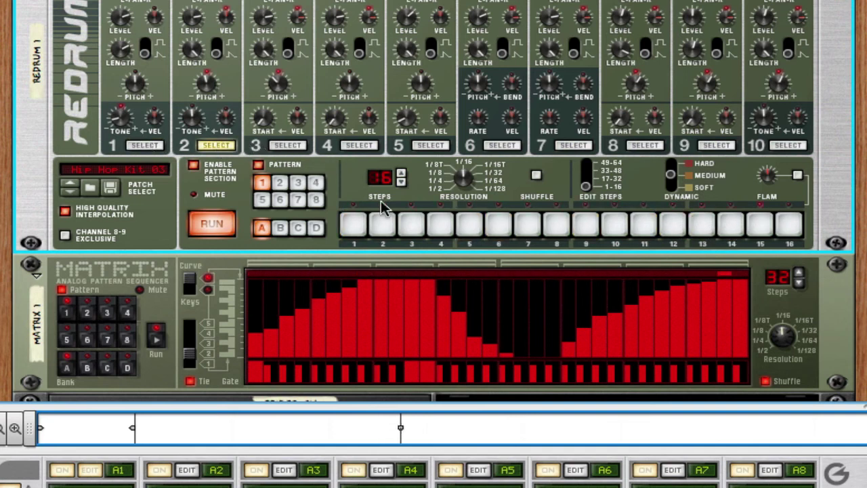
click(415, 226)
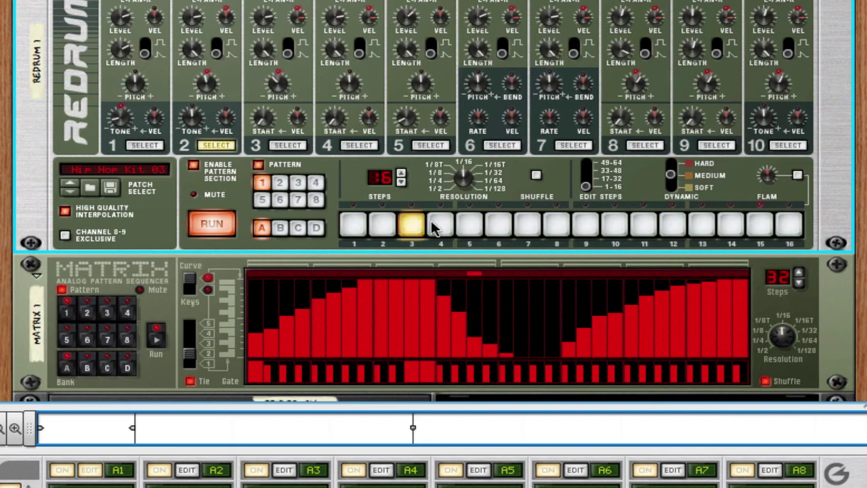
click(442, 225)
click(674, 226)
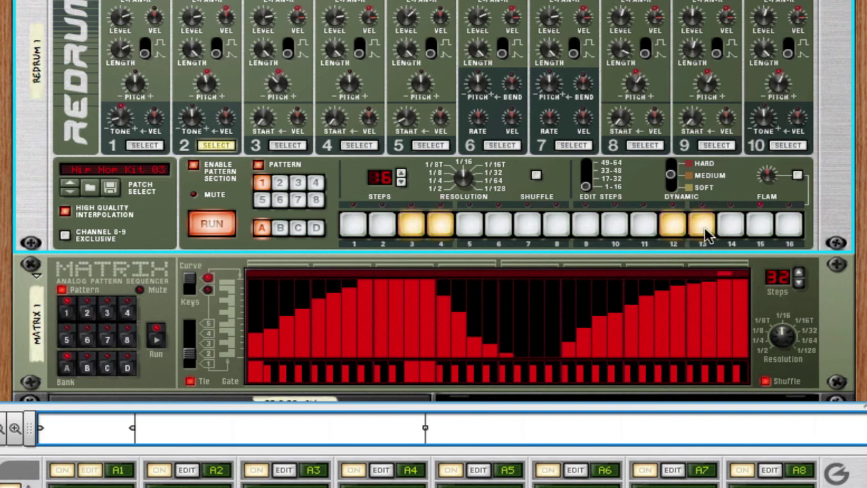
- Program Redrum channel 3 with hits on steps 5, 8 and 14, and channel 4 with a single hit on step 11
click(285, 145)
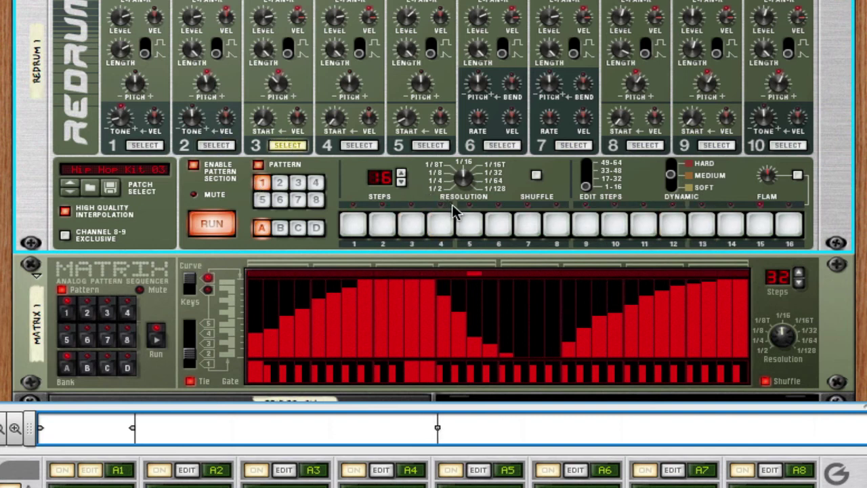
click(469, 225)
click(556, 225)
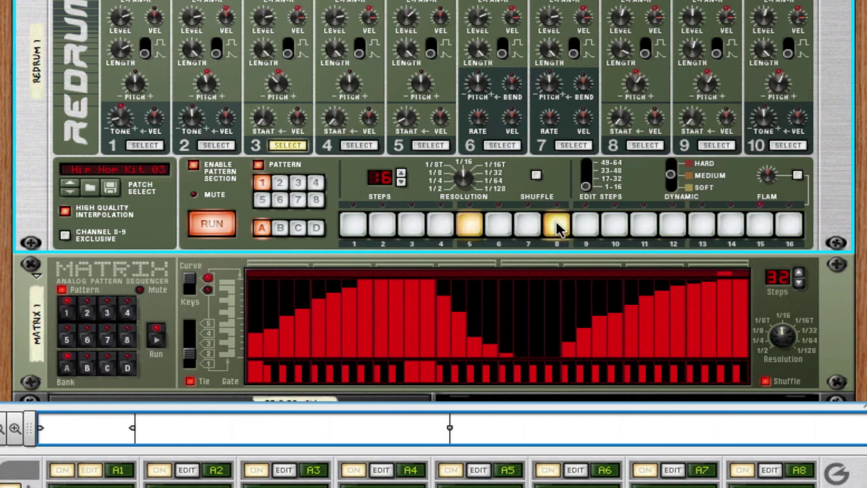
click(737, 227)
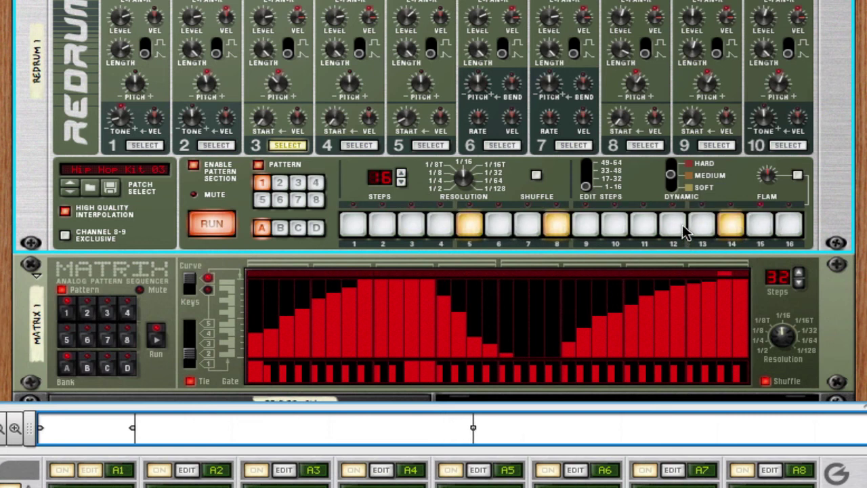
click(359, 145)
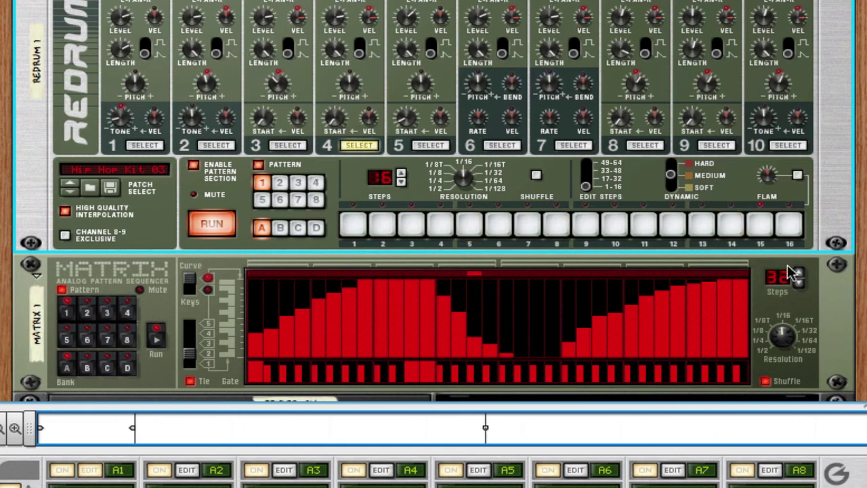
click(644, 226)
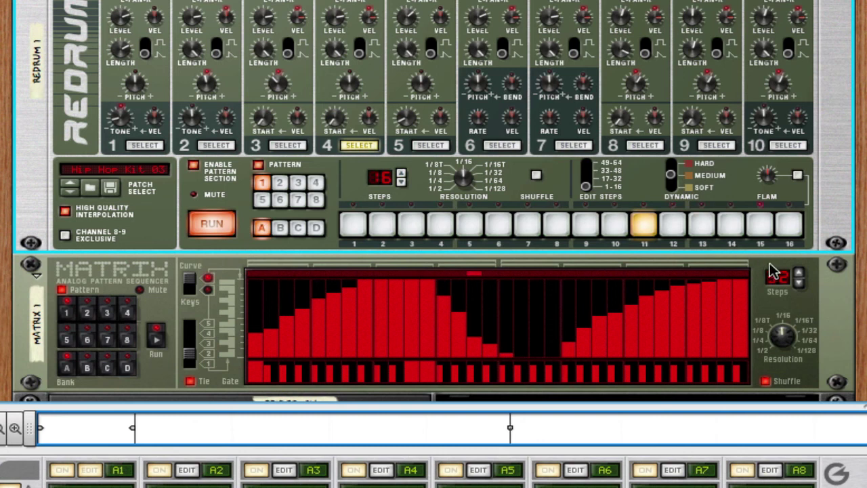
- Redraw the Matrix curve to peak near step 6, drop to zero through the middle steps and climb to maximum by about step 28
drag(775, 273, 774, 258)
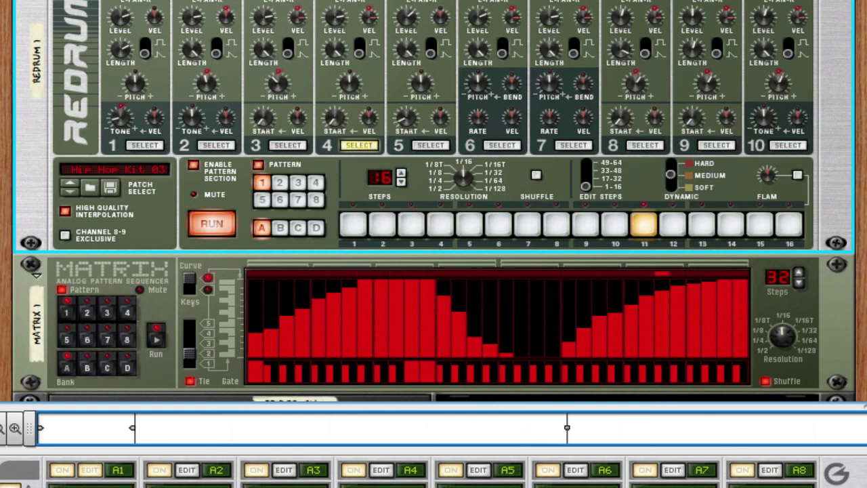
mouse_move(347, 316)
mouse_down()
mouse_move(446, 359)
mouse_move(500, 362)
mouse_move(710, 264)
mouse_up()
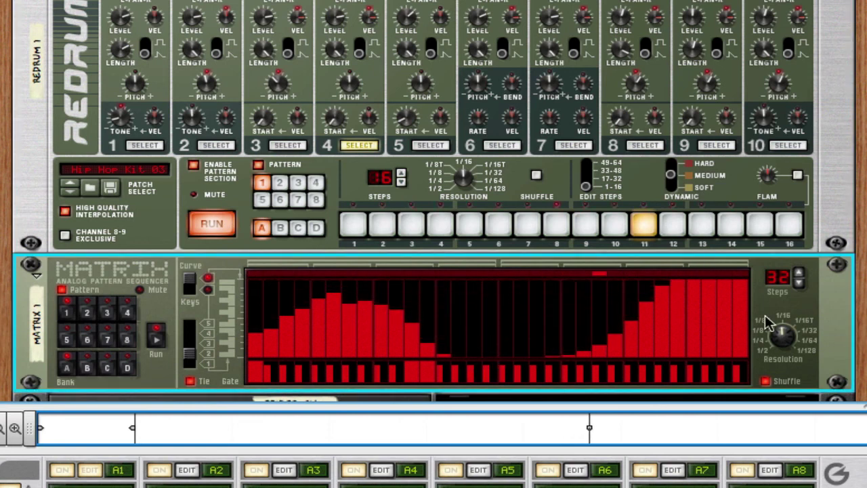